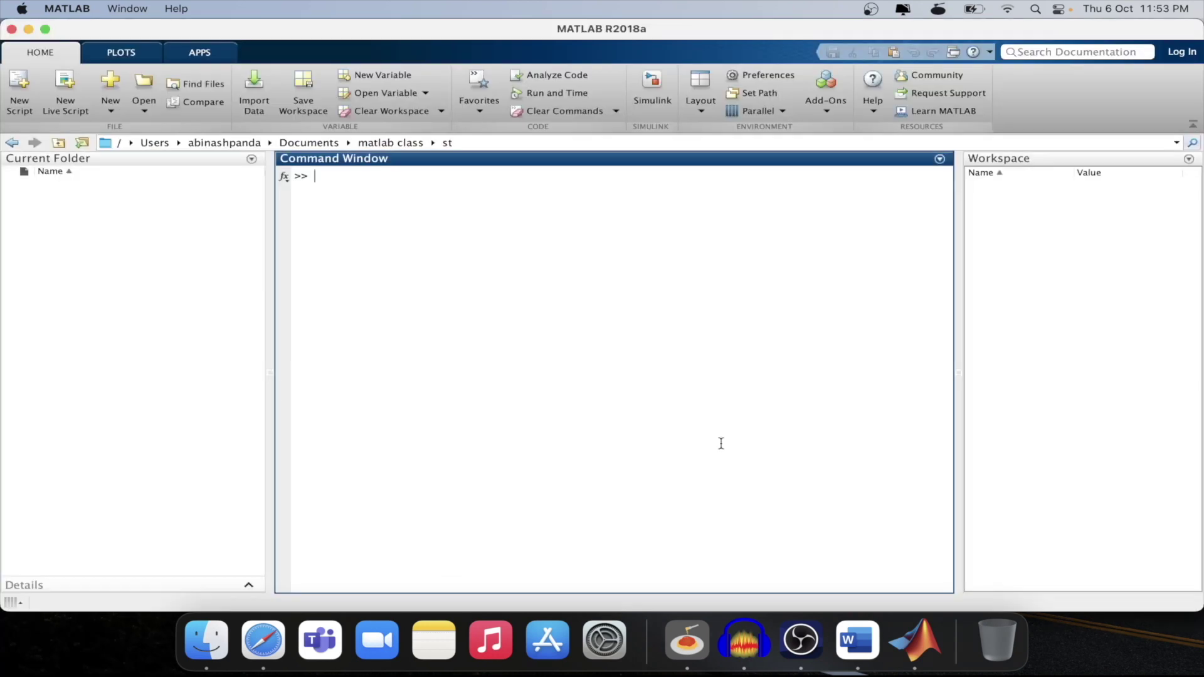
Step: Run sf to open the Stateflow library and add its Chart block to a new untitled1 model
{"action": "type", "text": "sf"}
{"action": "key", "text": "Return"}
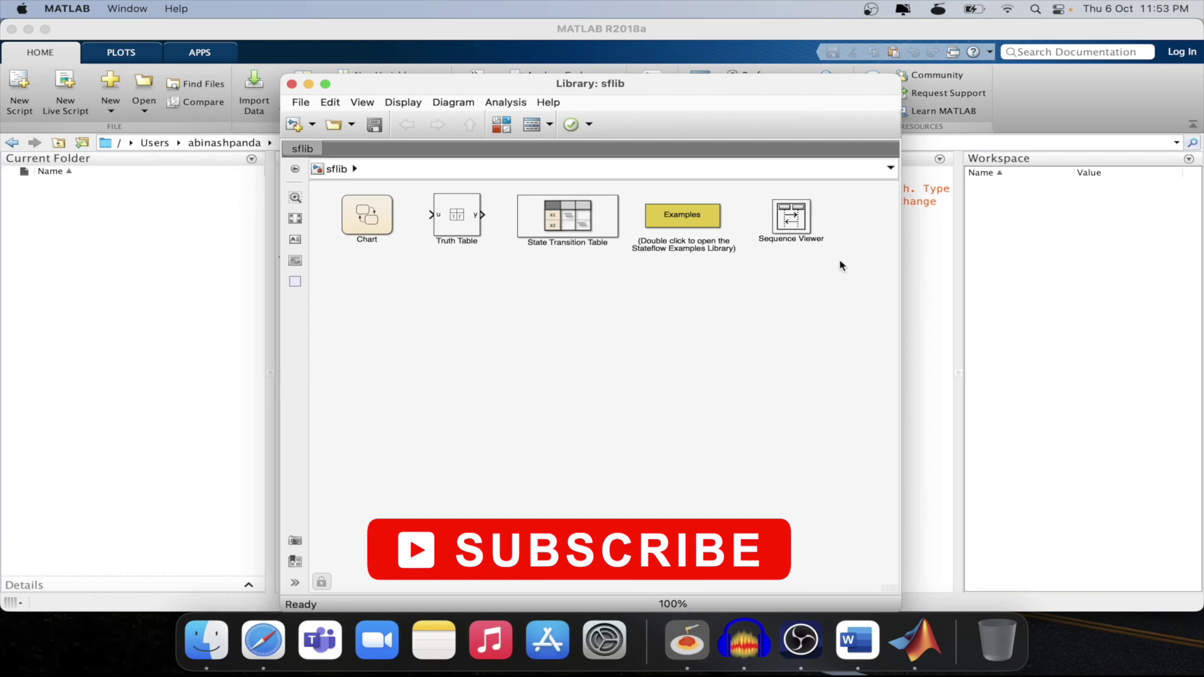
{"action": "left_click", "coordinate": [368, 222]}
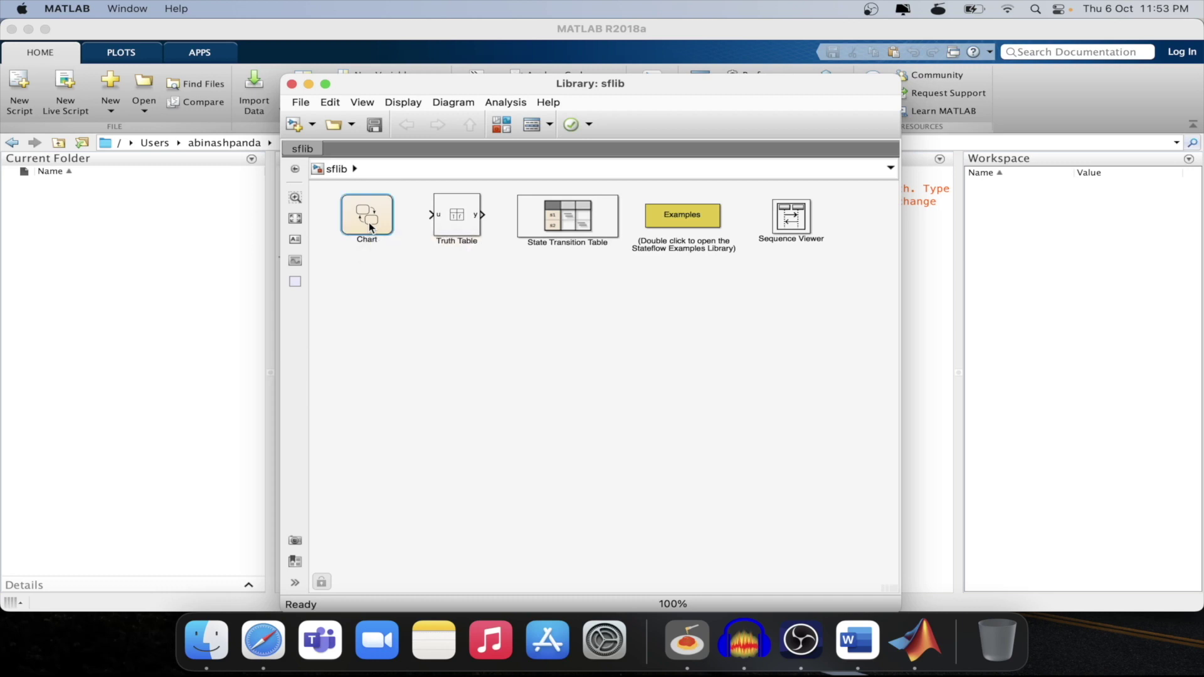
{"action": "right_click", "coordinate": [369, 222]}
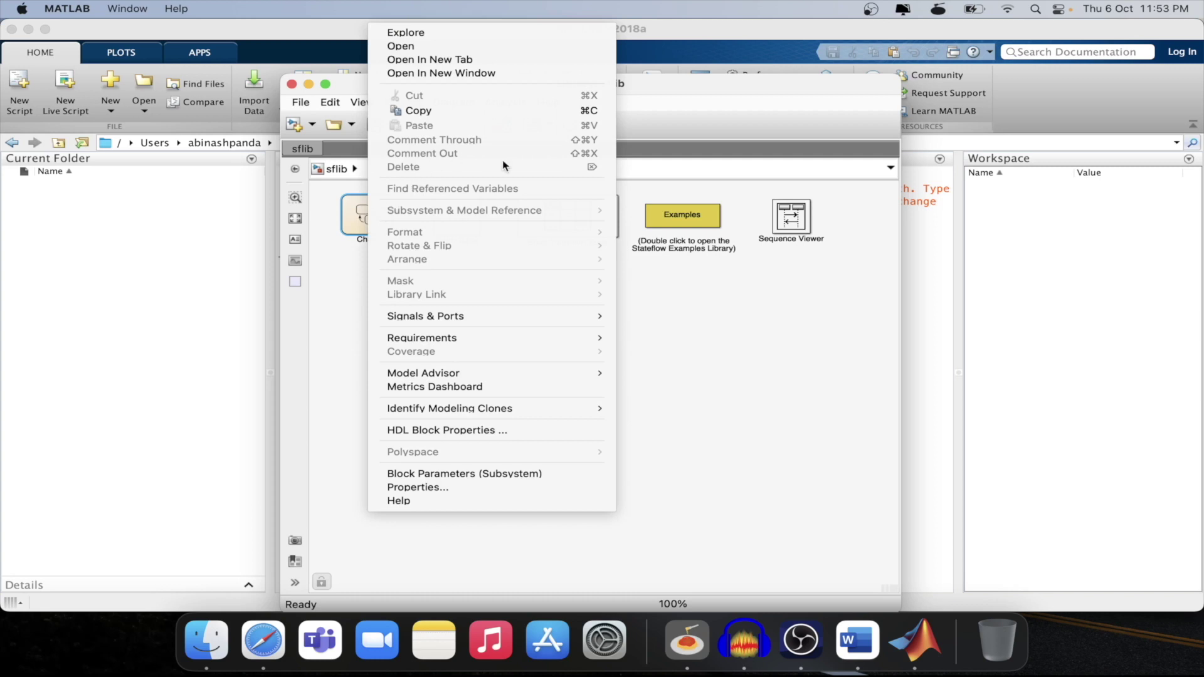
{"action": "mouse_move", "coordinate": [528, 382]}
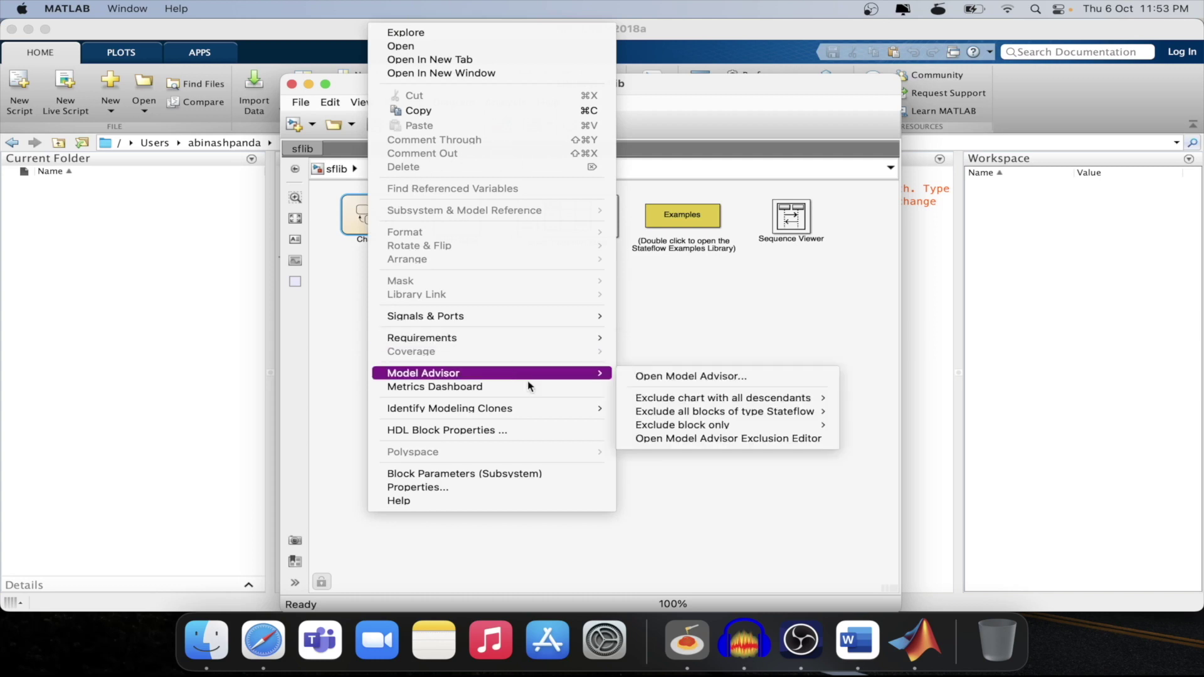
{"action": "mouse_move", "coordinate": [549, 319]}
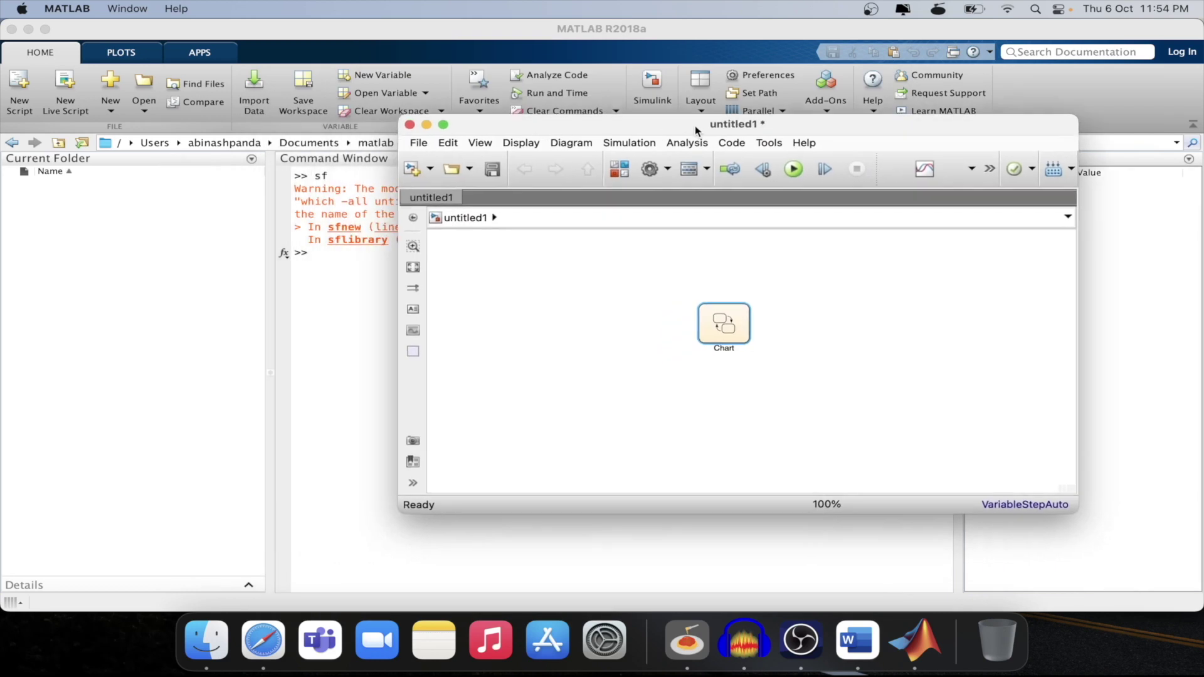
{"action": "left_click_drag", "start_coordinate": [694, 130], "coordinate": [628, 130]}
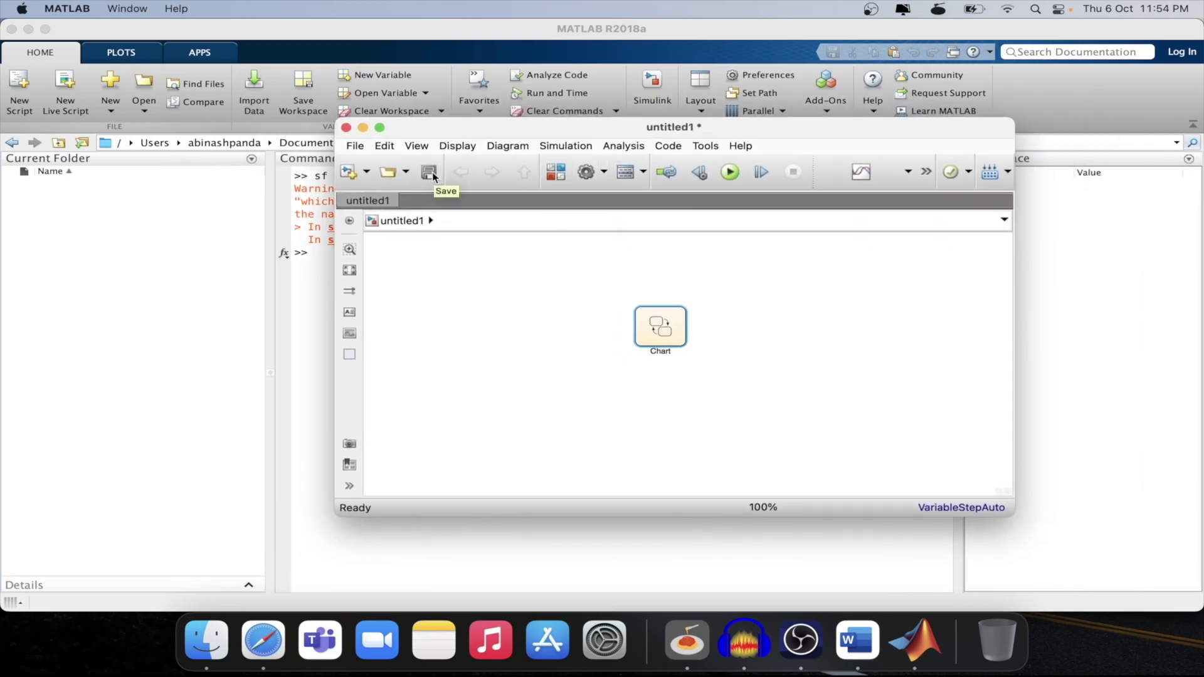
Step: Save the model as Cruse_control, fit the Chart in view, and bring up the Word requirements
{"action": "left_click", "coordinate": [431, 172]}
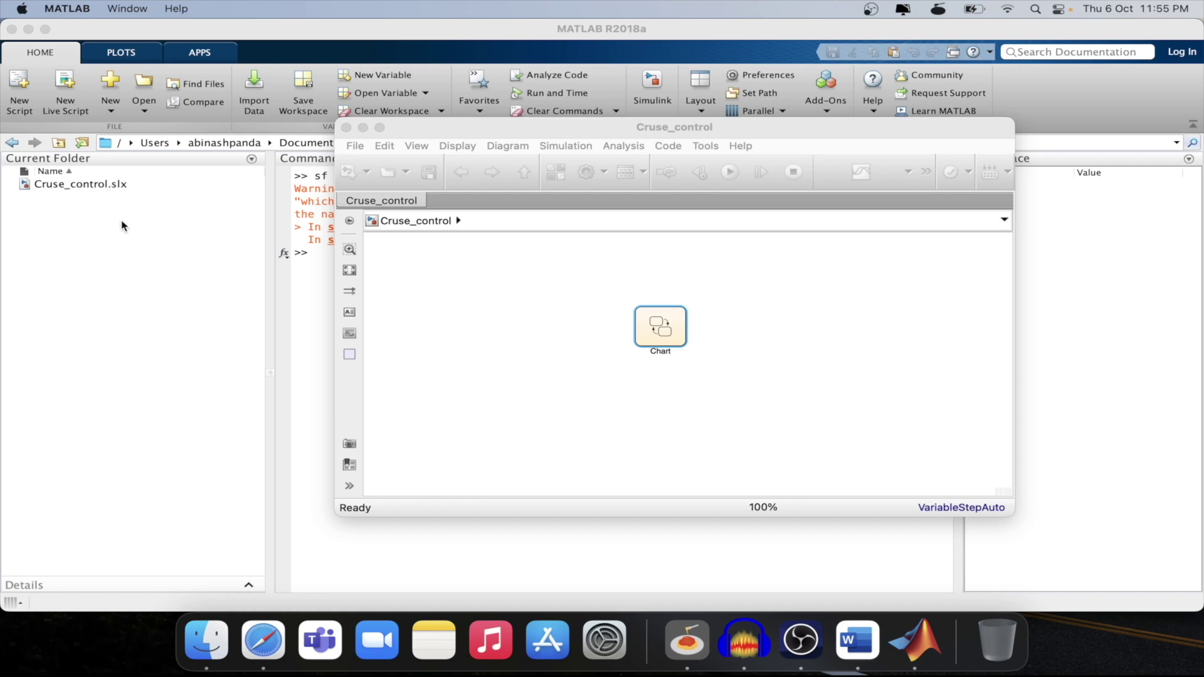
{"action": "key", "text": "space"}
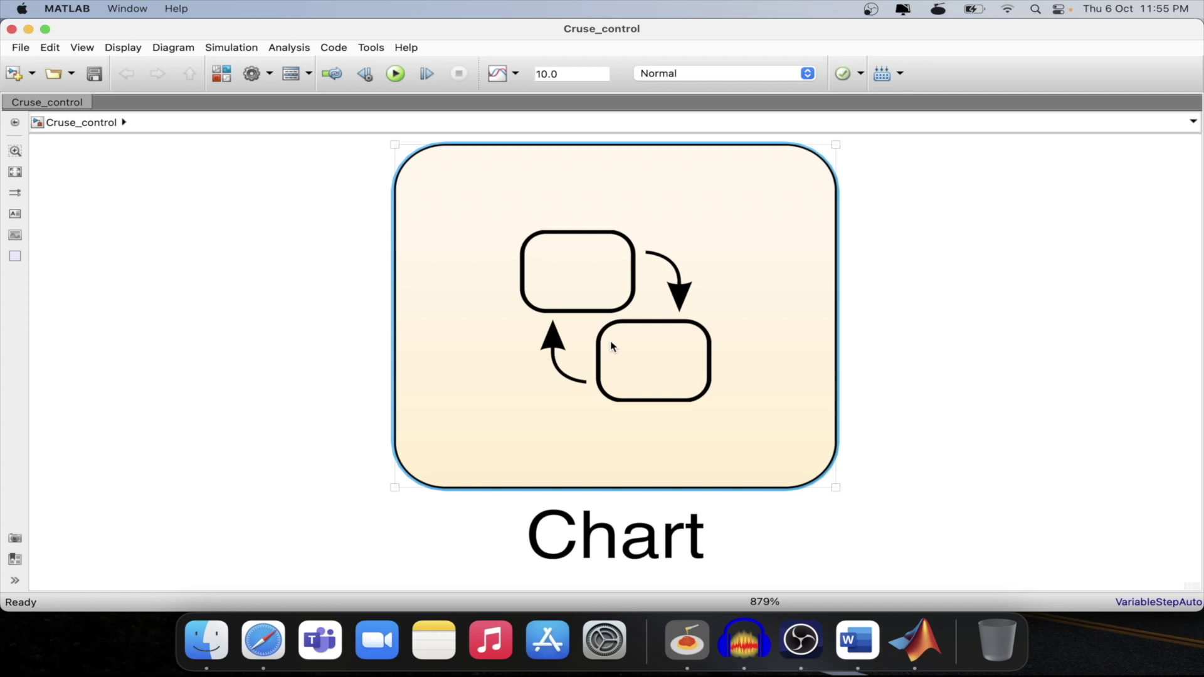
{"action": "left_click", "coordinate": [859, 643]}
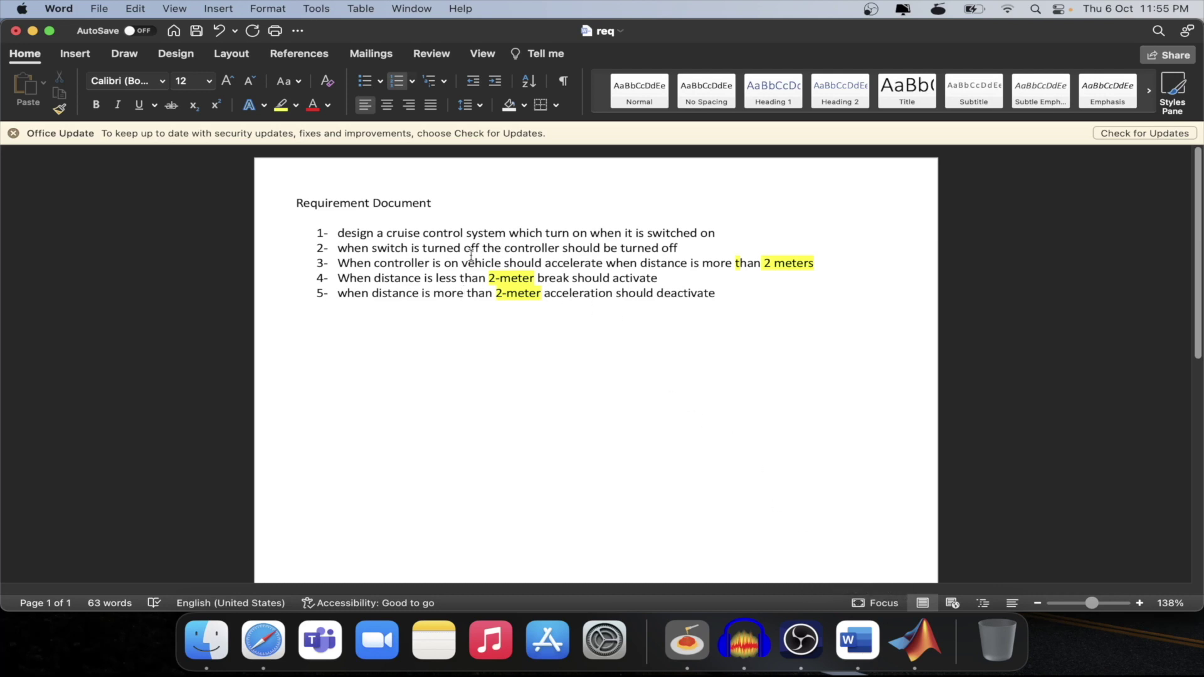
Step: Highlight the switch-off and switch-on conditions in requirements 2 and 1, then minimize Word
{"action": "left_click_drag", "start_coordinate": [464, 249], "coordinate": [500, 248]}
{"action": "left_click_drag", "start_coordinate": [573, 235], "coordinate": [612, 237]}
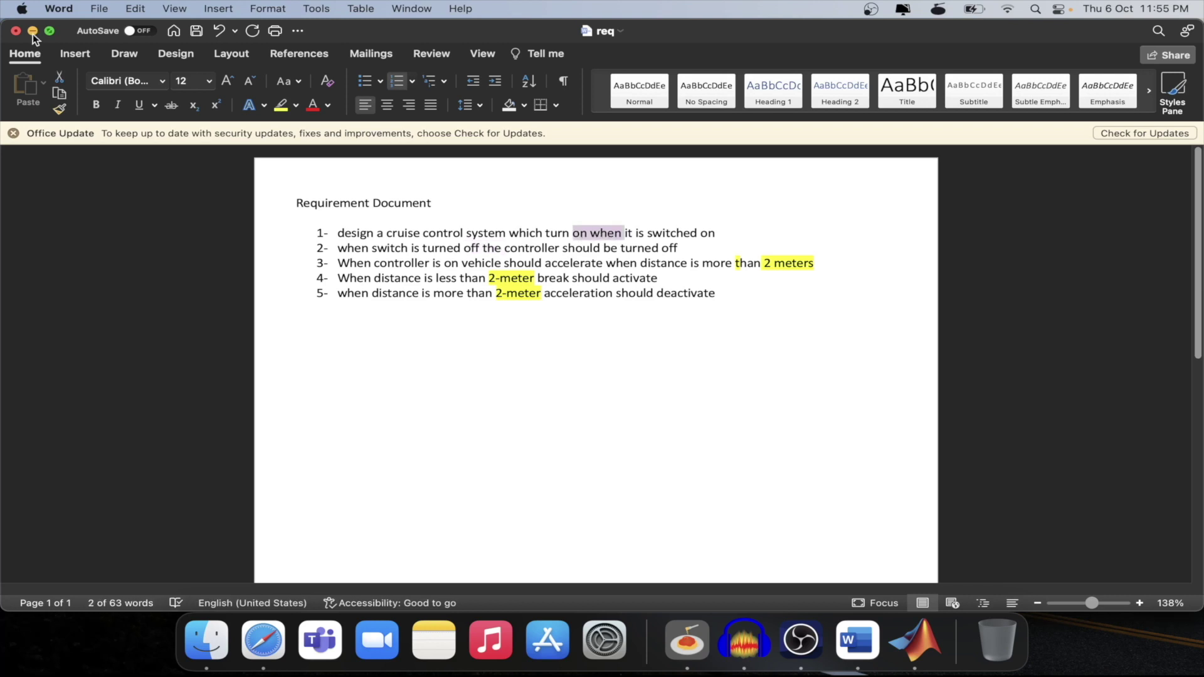
{"action": "left_click", "coordinate": [33, 33]}
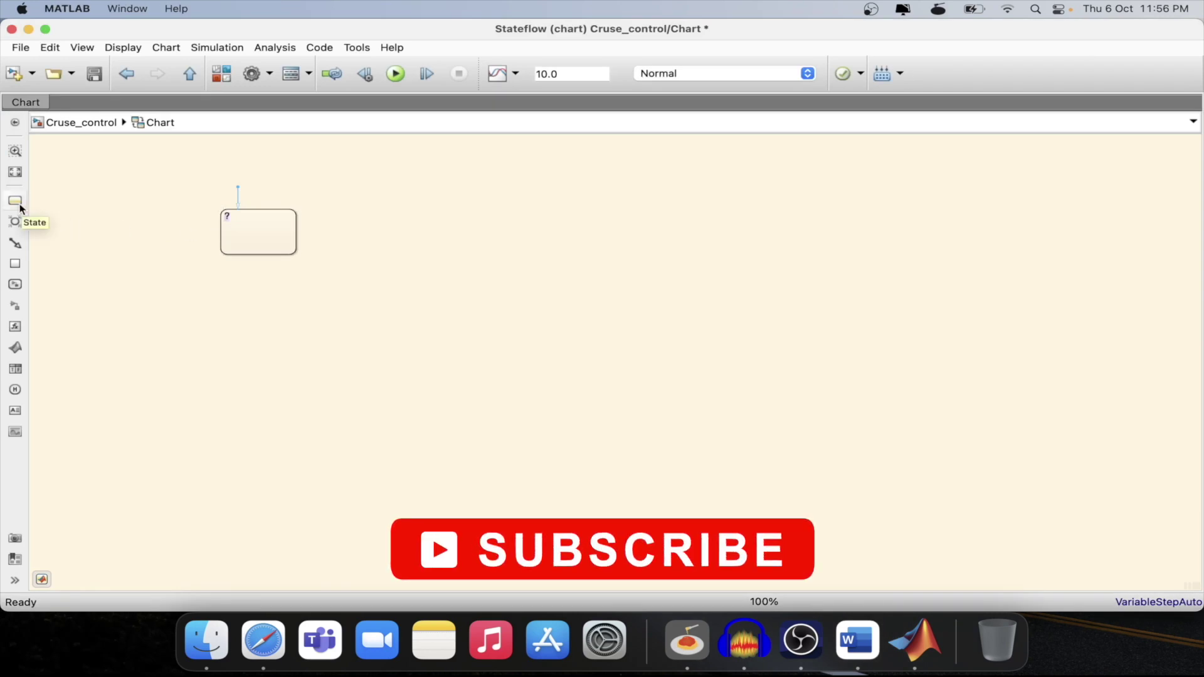
Step: Place a second state, OFF, to the right of the ON state
{"action": "left_click", "coordinate": [244, 216]}
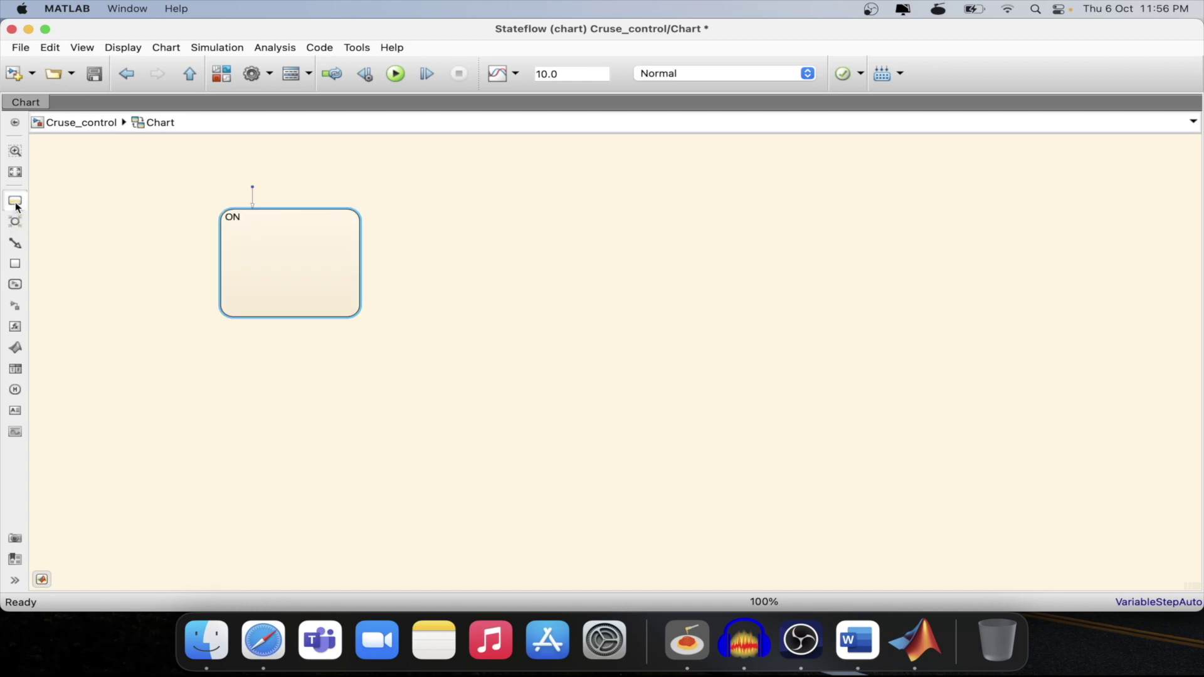
{"action": "left_click", "coordinate": [17, 207]}
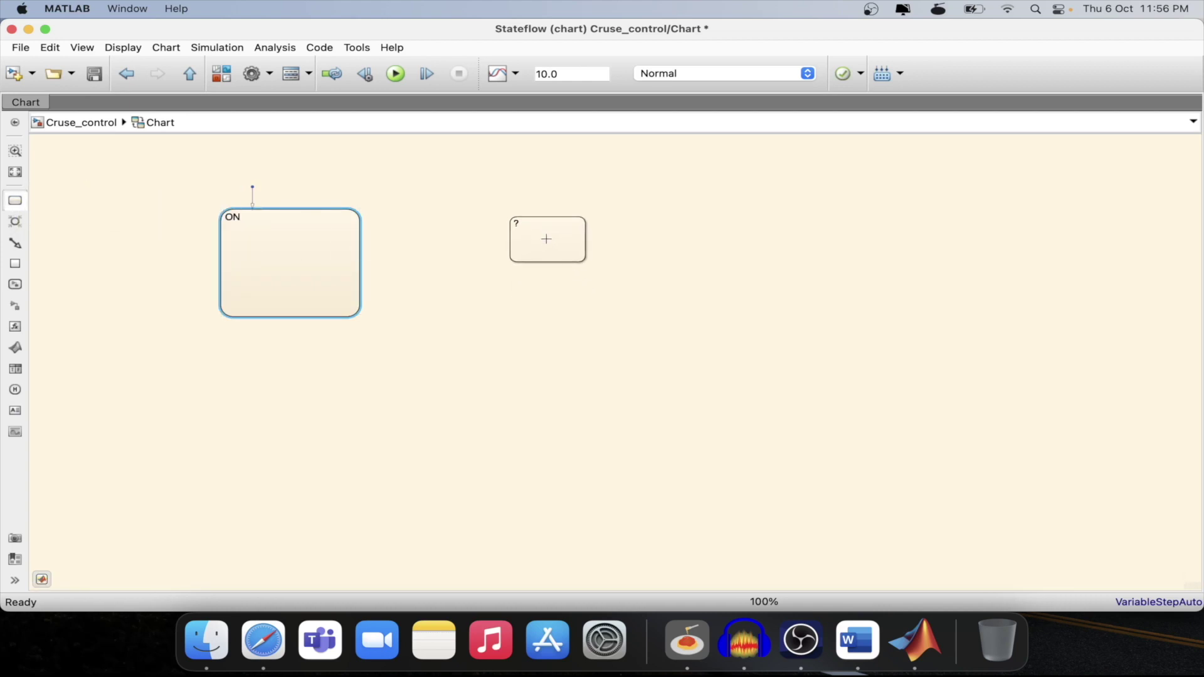
{"action": "left_click", "coordinate": [548, 240]}
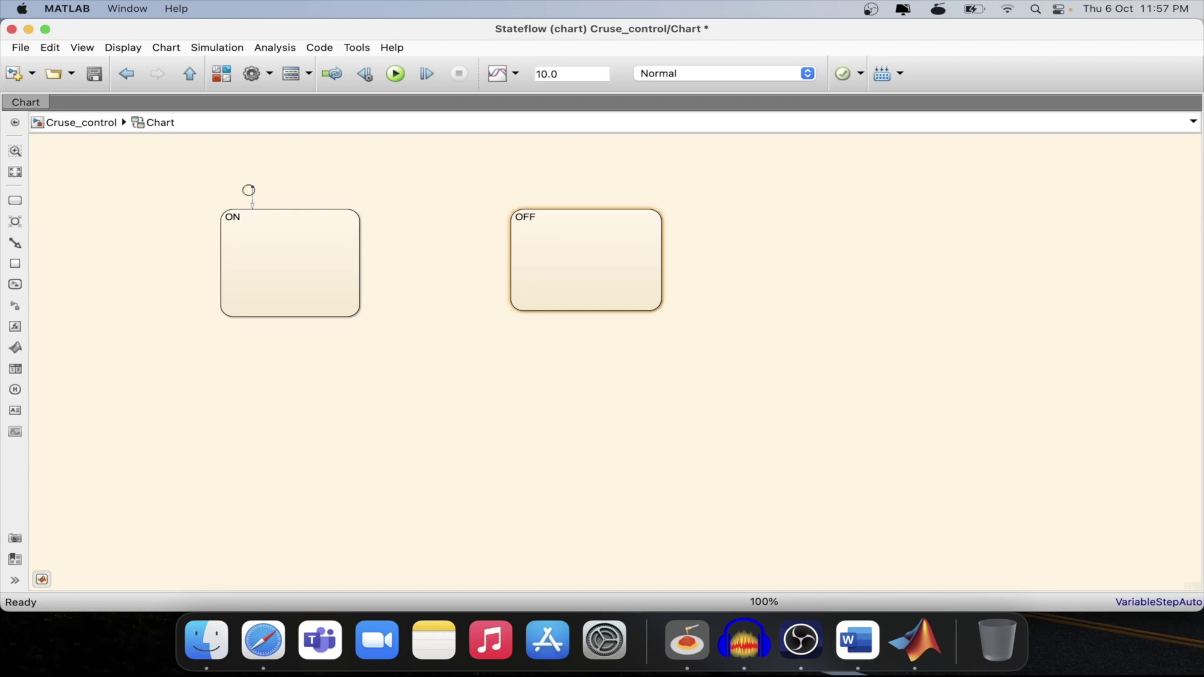
Step: Replace ON's default transition with a default transition entering the OFF state
{"action": "left_click", "coordinate": [252, 195]}
{"action": "left_click", "coordinate": [335, 190]}
{"action": "left_click", "coordinate": [254, 198]}
{"action": "key", "text": "BackSpace"}
{"action": "left_click", "coordinate": [15, 243]}
{"action": "left_click", "coordinate": [558, 209]}
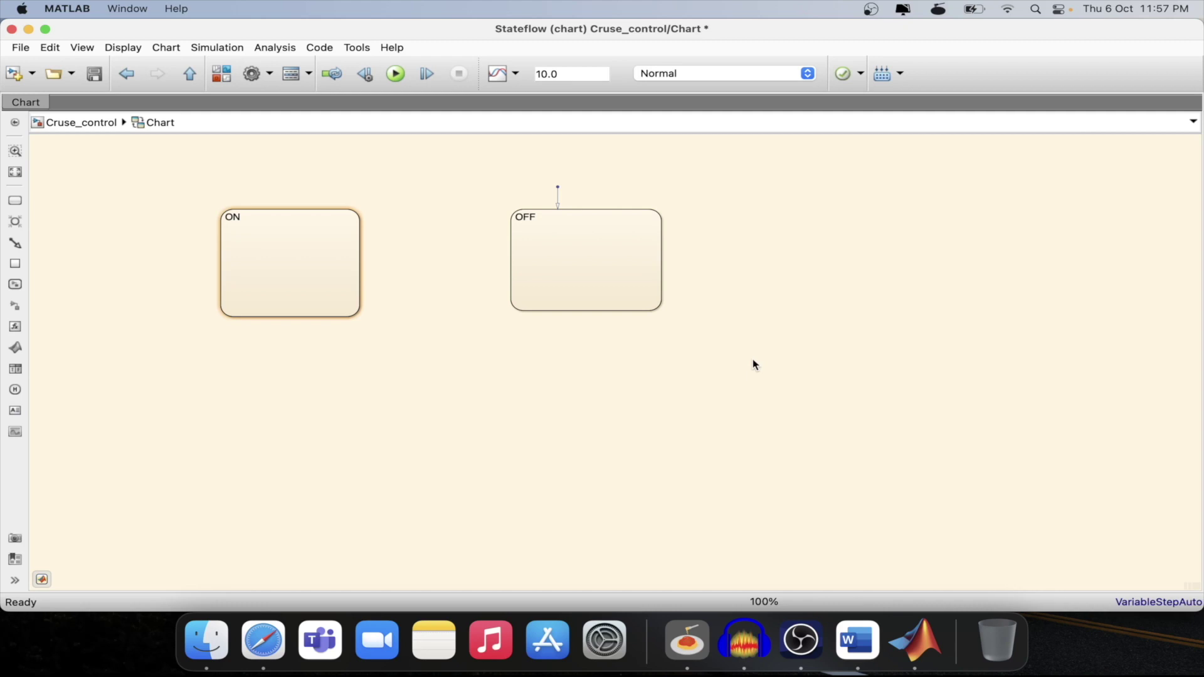
{"action": "left_click", "coordinate": [307, 250]}
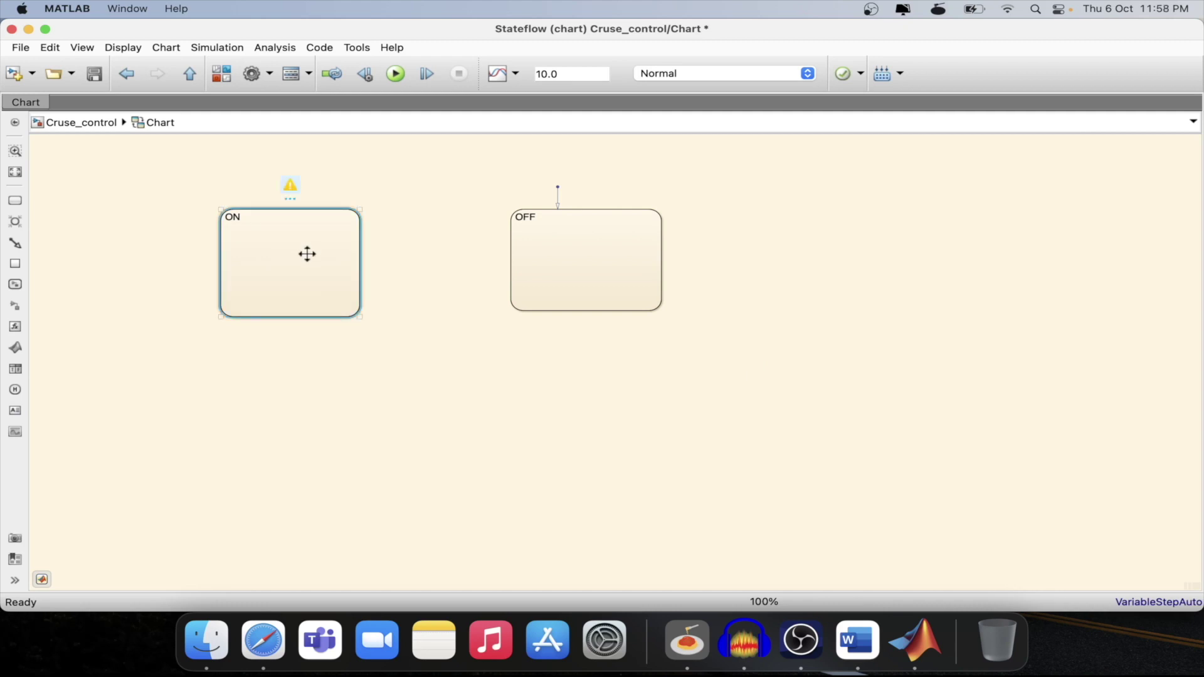
{"action": "left_click", "coordinate": [170, 247]}
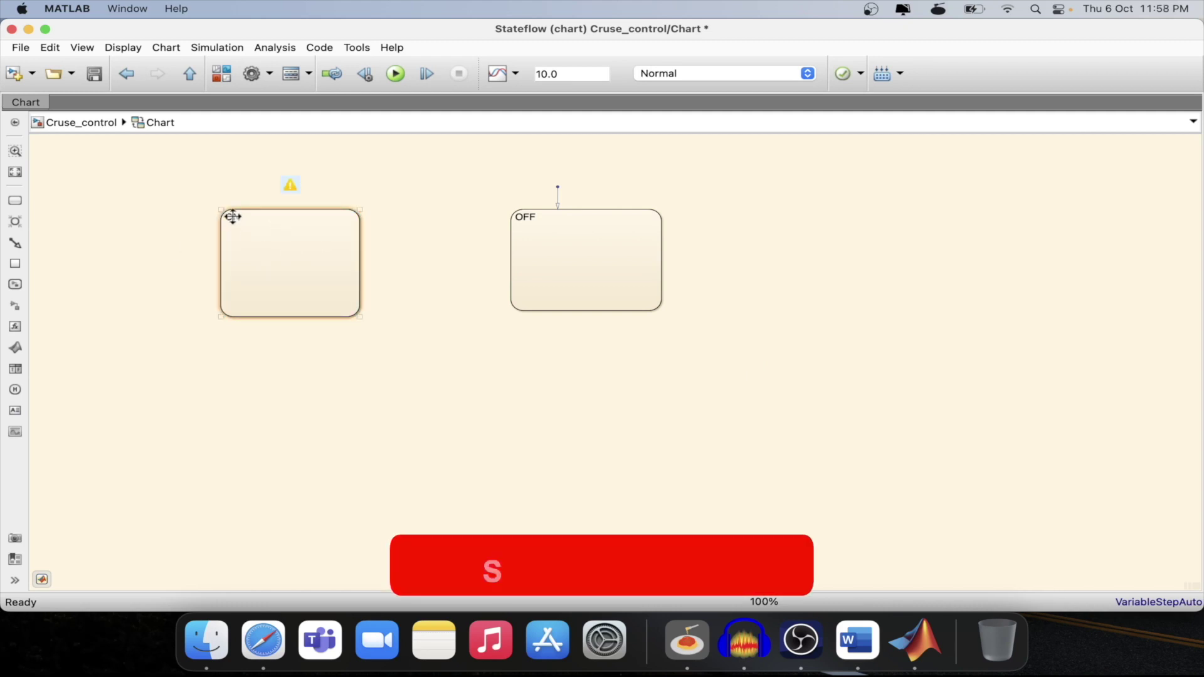
{"action": "left_click", "coordinate": [302, 309]}
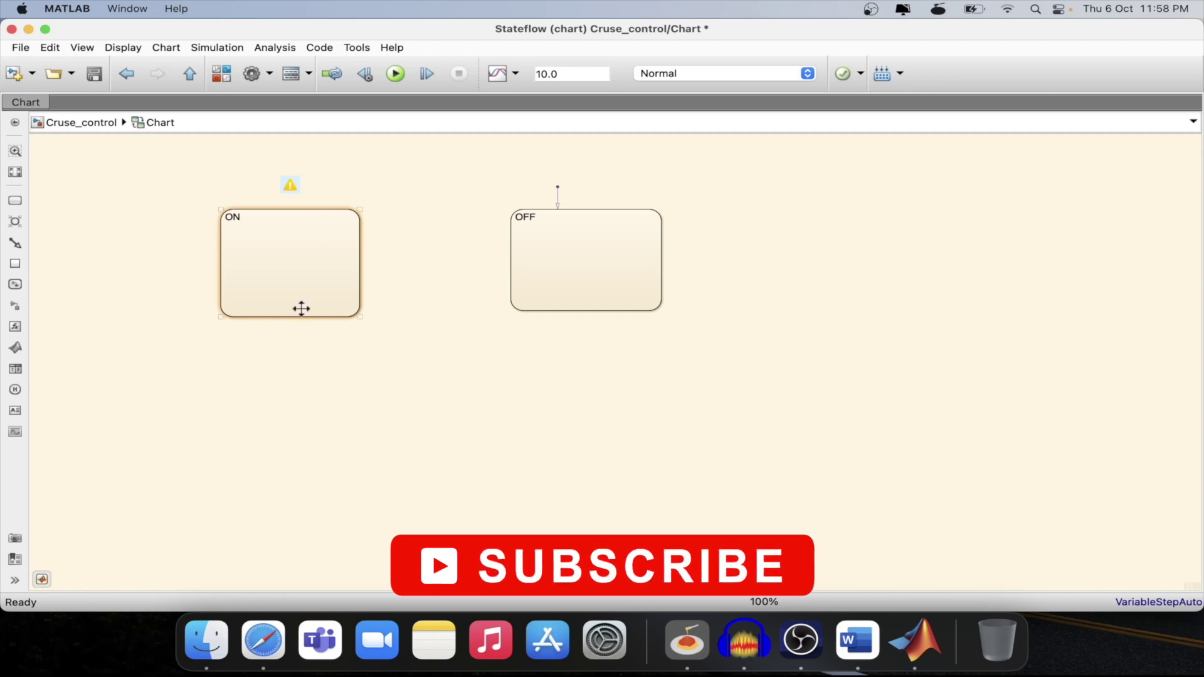
{"action": "mouse_move", "coordinate": [292, 194]}
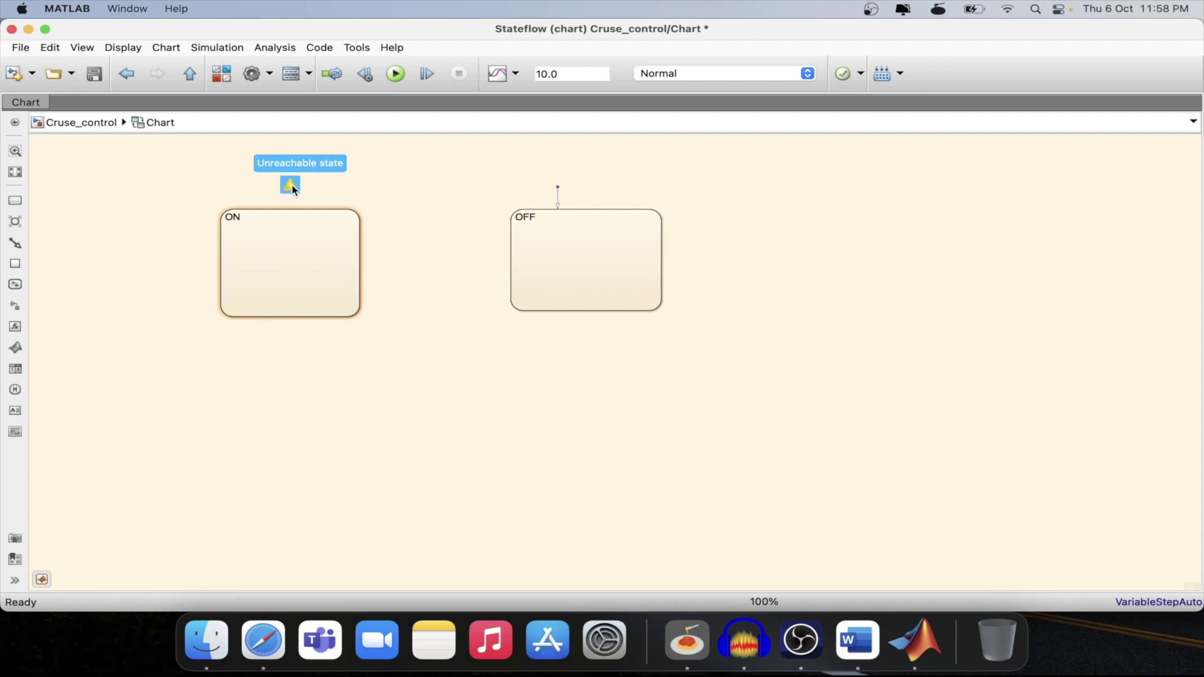
{"action": "left_click", "coordinate": [563, 256]}
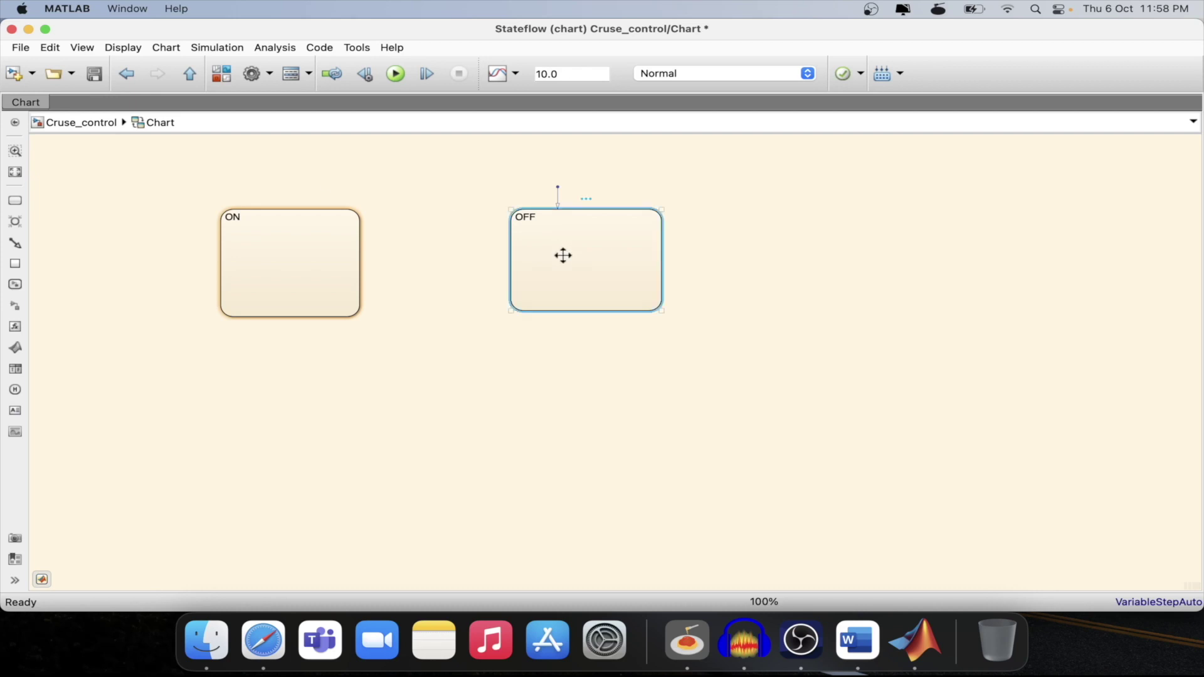
{"action": "left_click", "coordinate": [377, 263]}
{"action": "left_click", "coordinate": [508, 231]}
Step: Draw a transition from OFF to ON and another from ON back to OFF
{"action": "left_click_drag", "start_coordinate": [508, 231], "coordinate": [362, 230]}
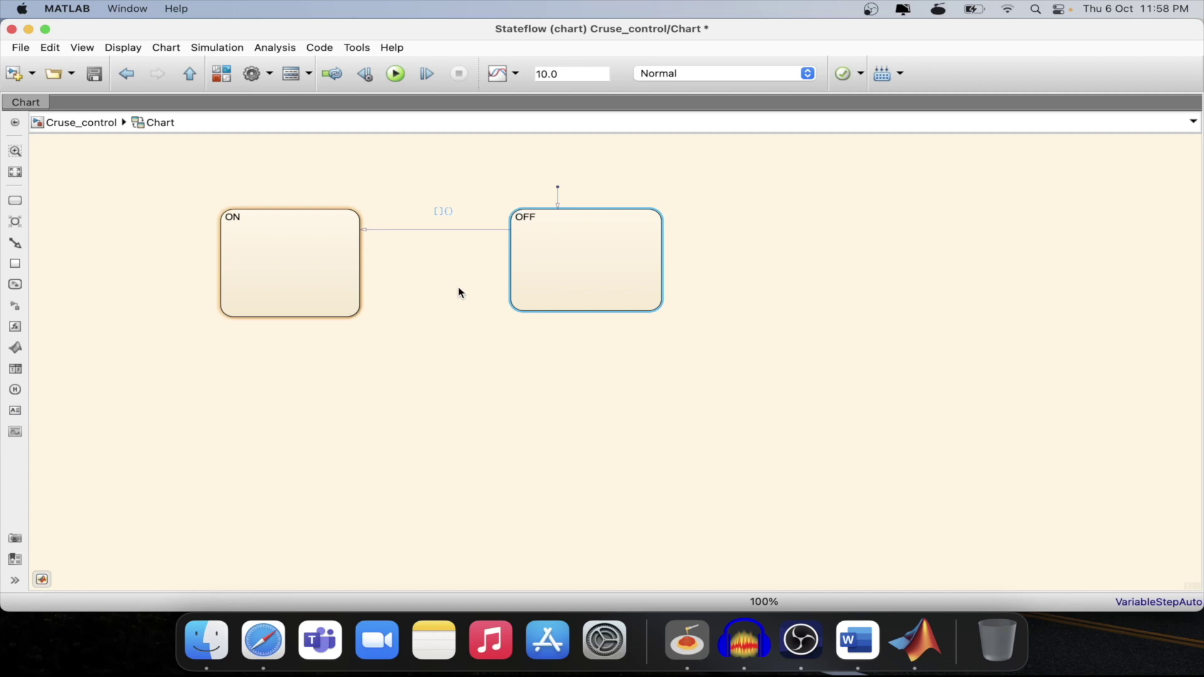
{"action": "left_click", "coordinate": [361, 283]}
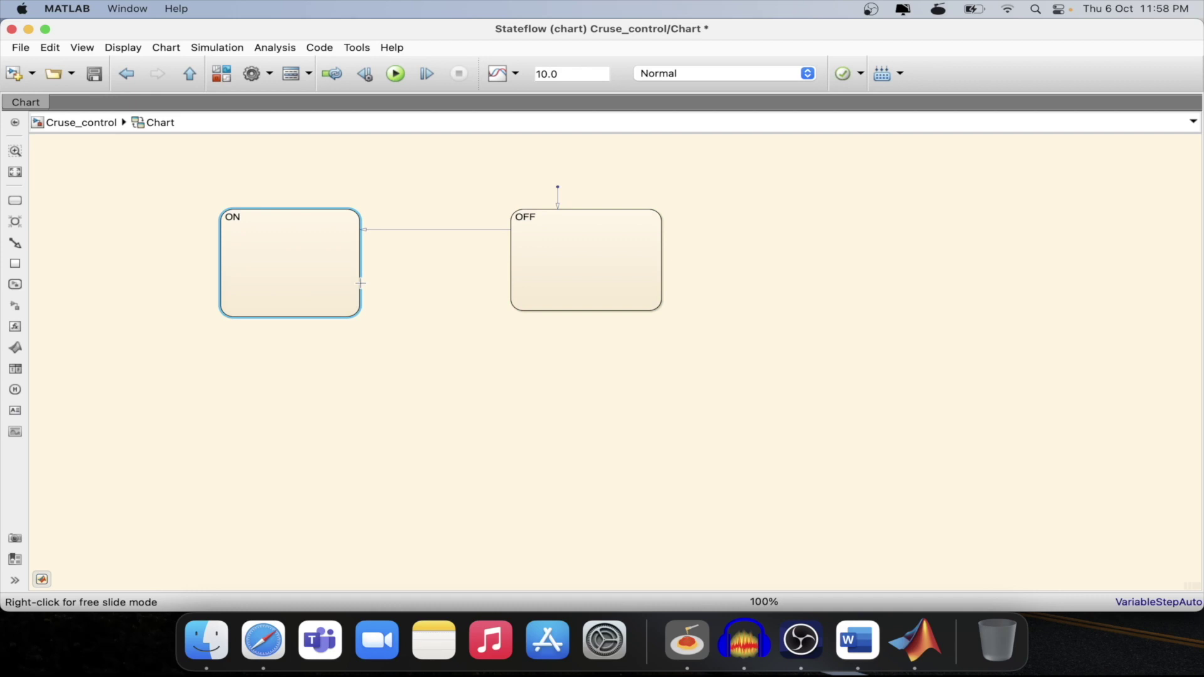
{"action": "left_click_drag", "start_coordinate": [375, 284], "coordinate": [510, 283]}
{"action": "left_click", "coordinate": [414, 230]}
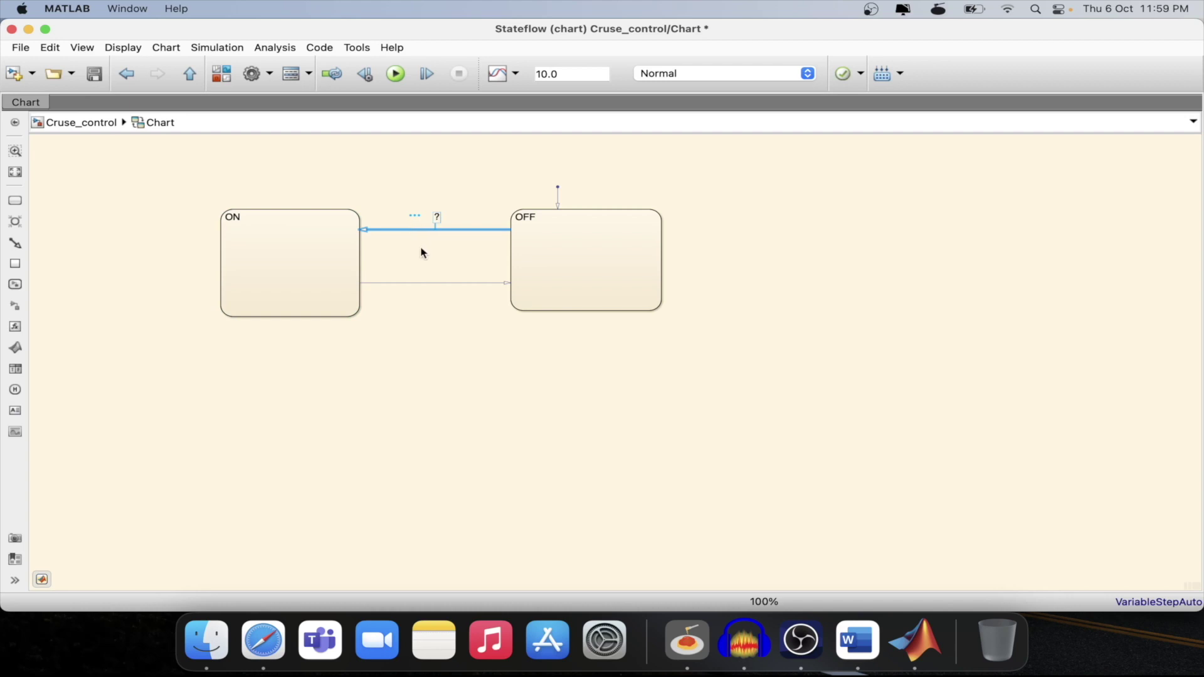
Step: Select the upper OFF-to-ON transition and begin editing its label
{"action": "left_click", "coordinate": [431, 283]}
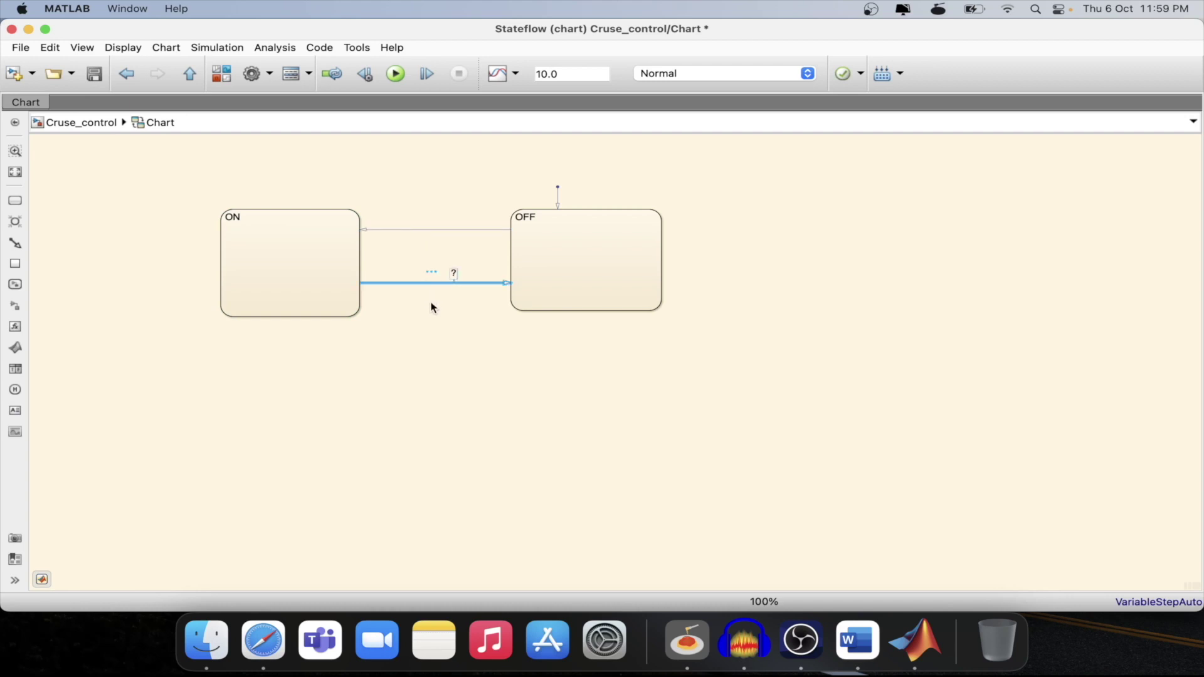
{"action": "left_click", "coordinate": [469, 229]}
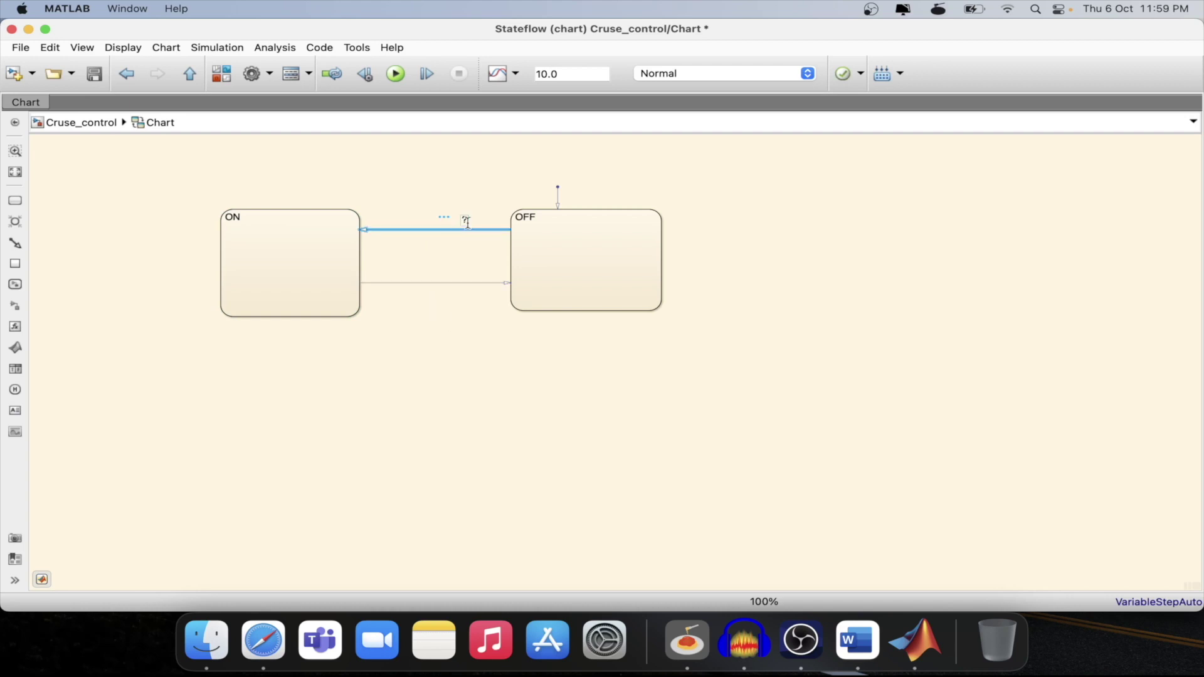
{"action": "left_click", "coordinate": [460, 282]}
{"action": "left_click", "coordinate": [457, 229]}
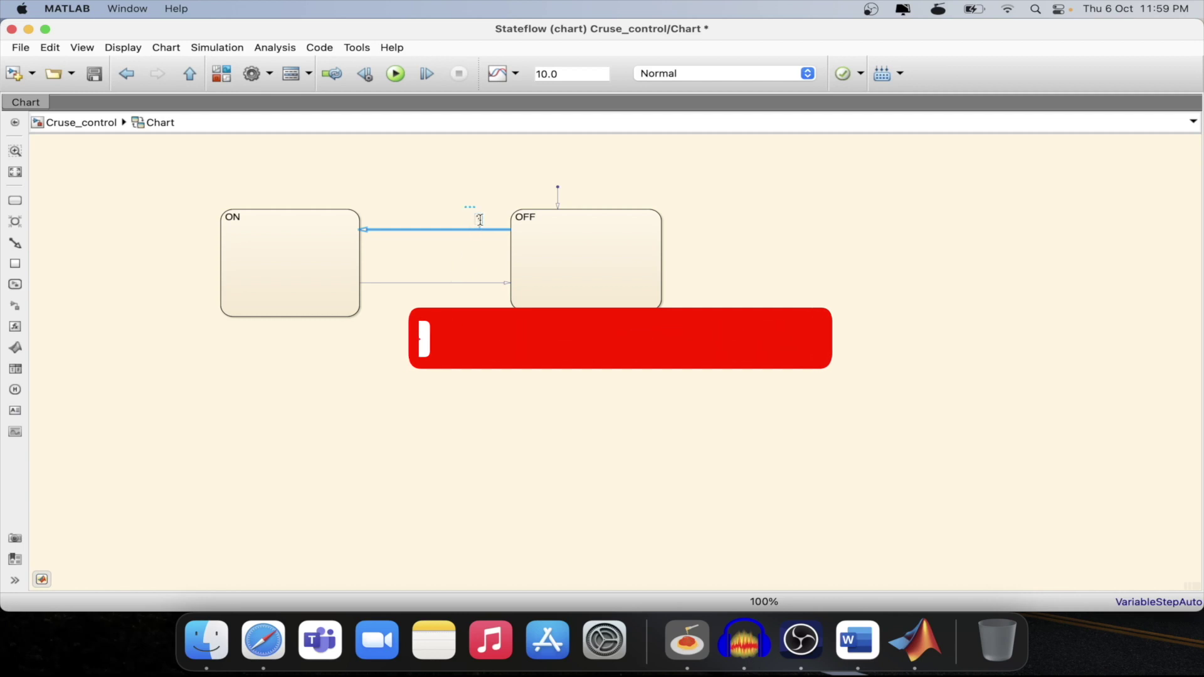
{"action": "left_click", "coordinate": [465, 283]}
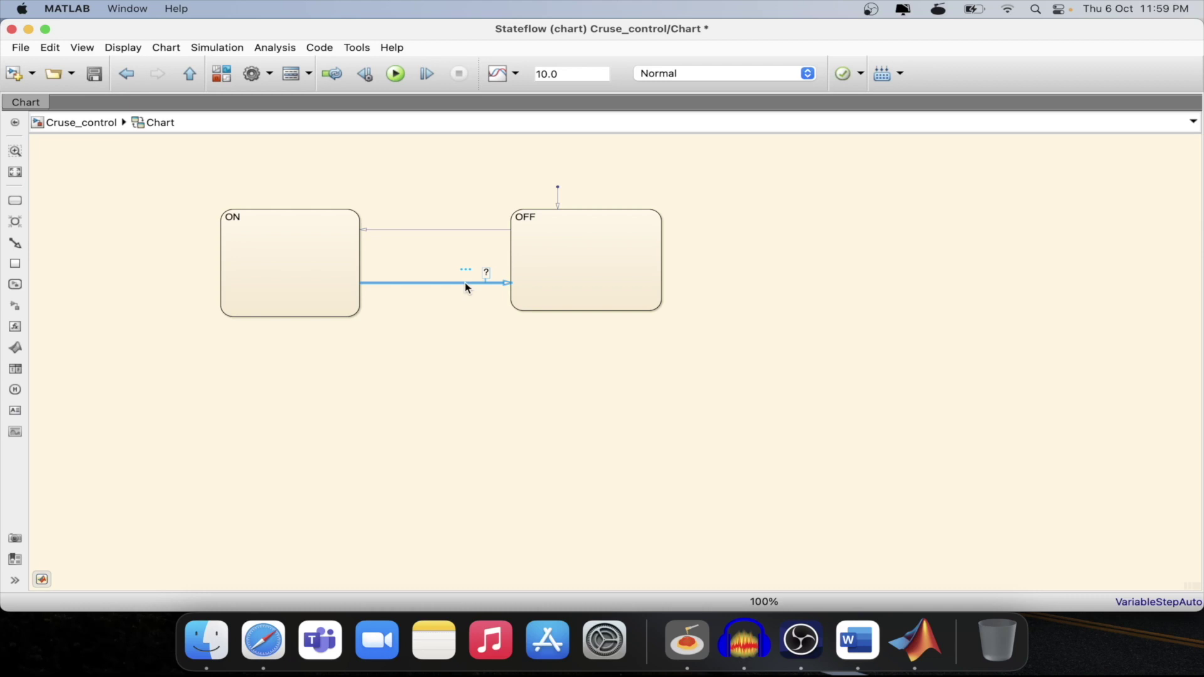
{"action": "left_click", "coordinate": [455, 229]}
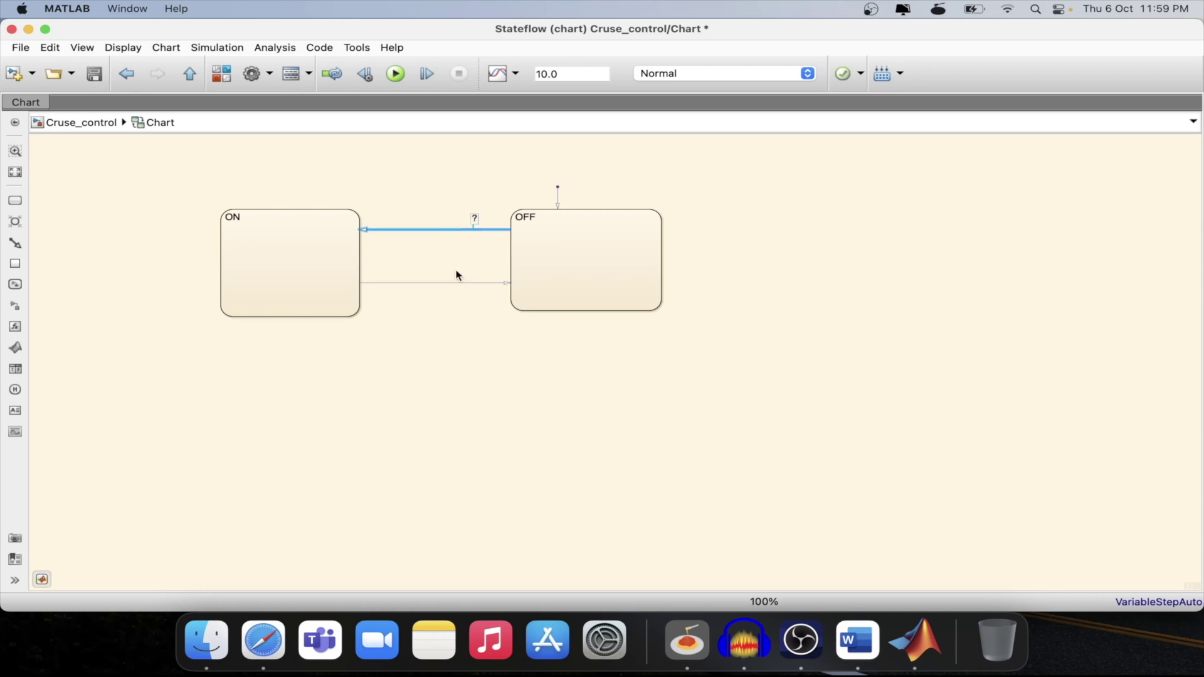
{"action": "left_click", "coordinate": [476, 219]}
Step: Label the OFF-to-ON transition with the guard [sw==1]
{"action": "type", "text": "sw==1"}
{"action": "left_click", "coordinate": [484, 355]}
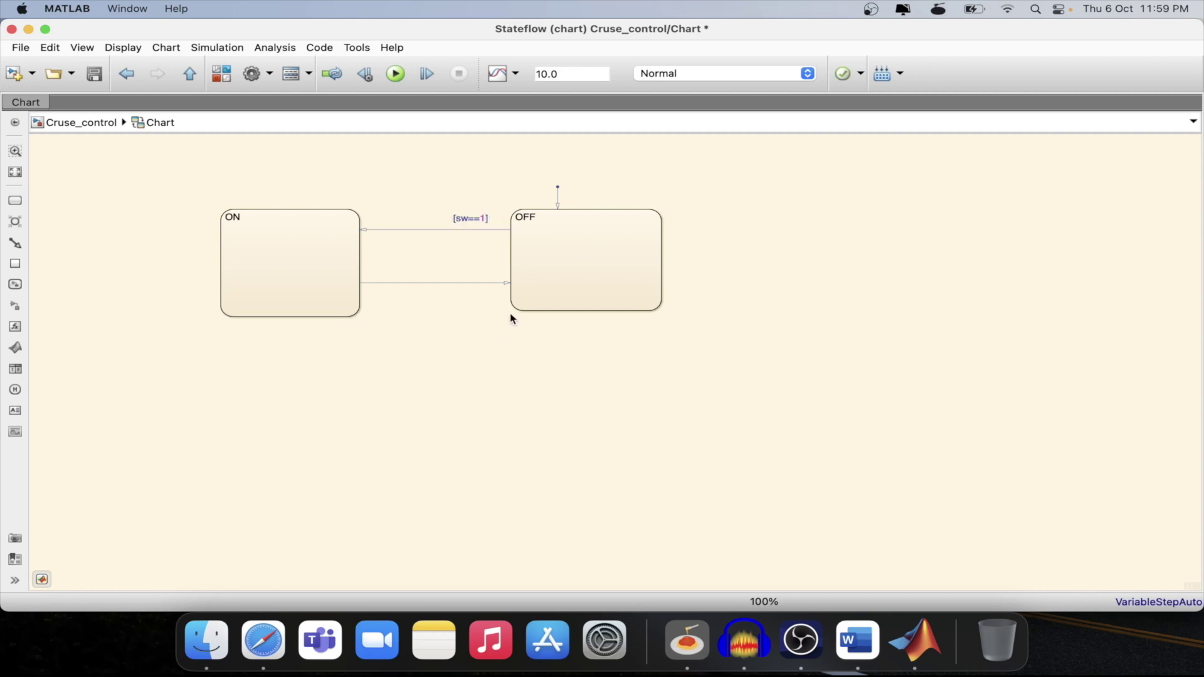
{"action": "left_click", "coordinate": [317, 264]}
{"action": "left_click", "coordinate": [478, 279]}
Step: Label the ON-to-OFF transition with the guard [sw==0]
{"action": "left_click", "coordinate": [449, 282]}
{"action": "left_click", "coordinate": [475, 276]}
{"action": "left_click", "coordinate": [464, 277]}
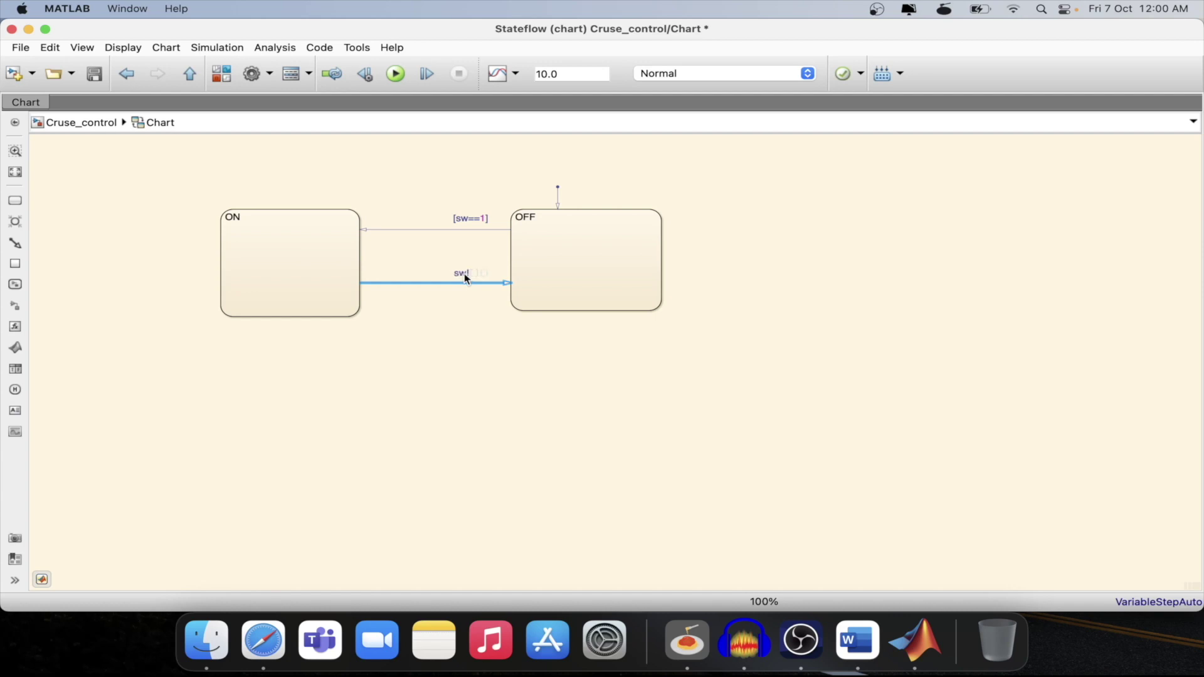
{"action": "type", "text": "0"}
{"action": "left_click", "coordinate": [470, 374]}
{"action": "left_click", "coordinate": [532, 228]}
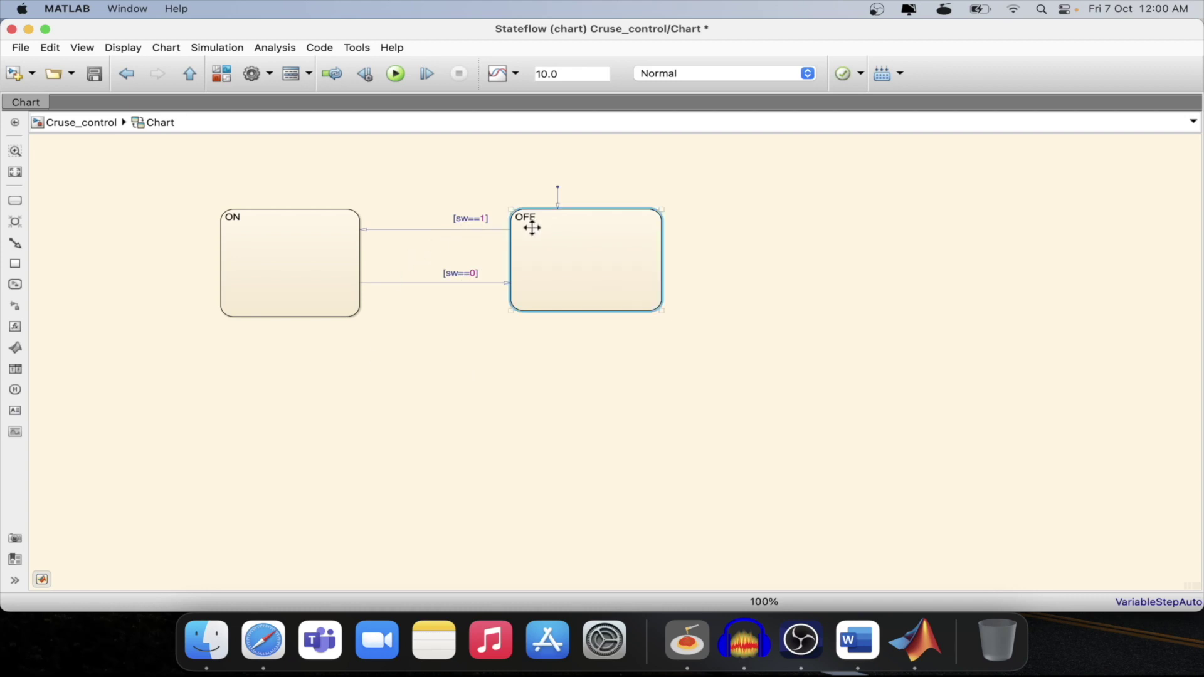
{"action": "left_click", "coordinate": [300, 250]}
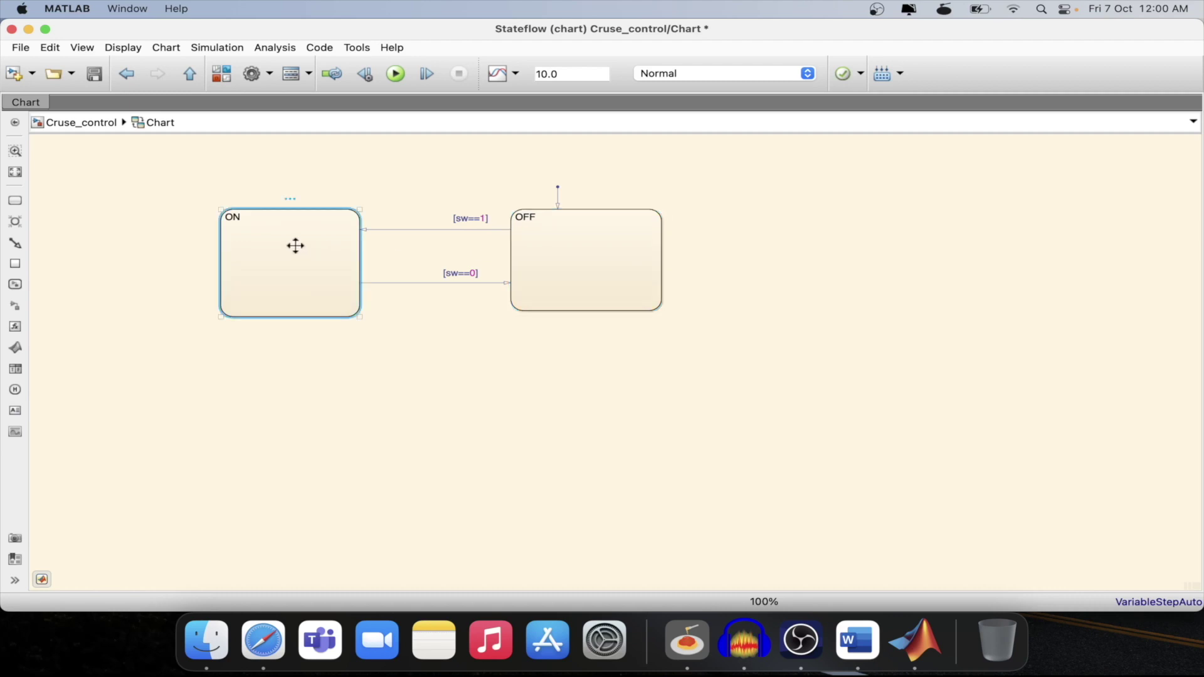
{"action": "left_click", "coordinate": [588, 272]}
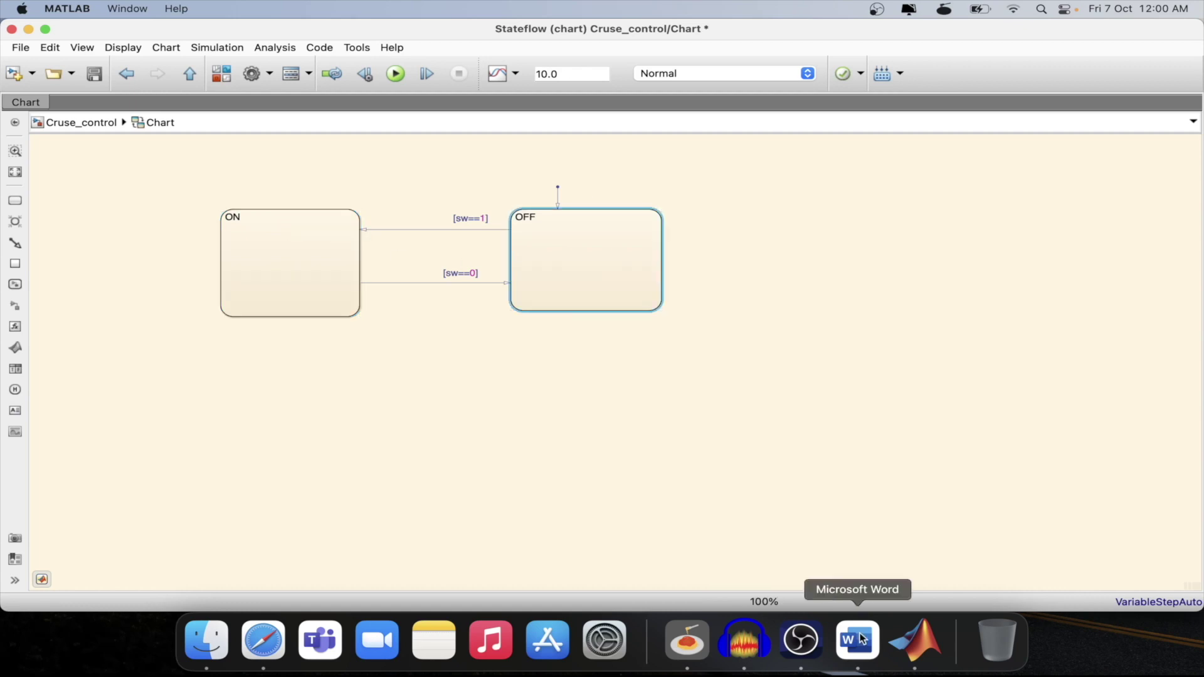
Step: Review requirements 1 and 2 on switching the controller on and off, then hide Word
{"action": "left_click", "coordinate": [858, 641]}
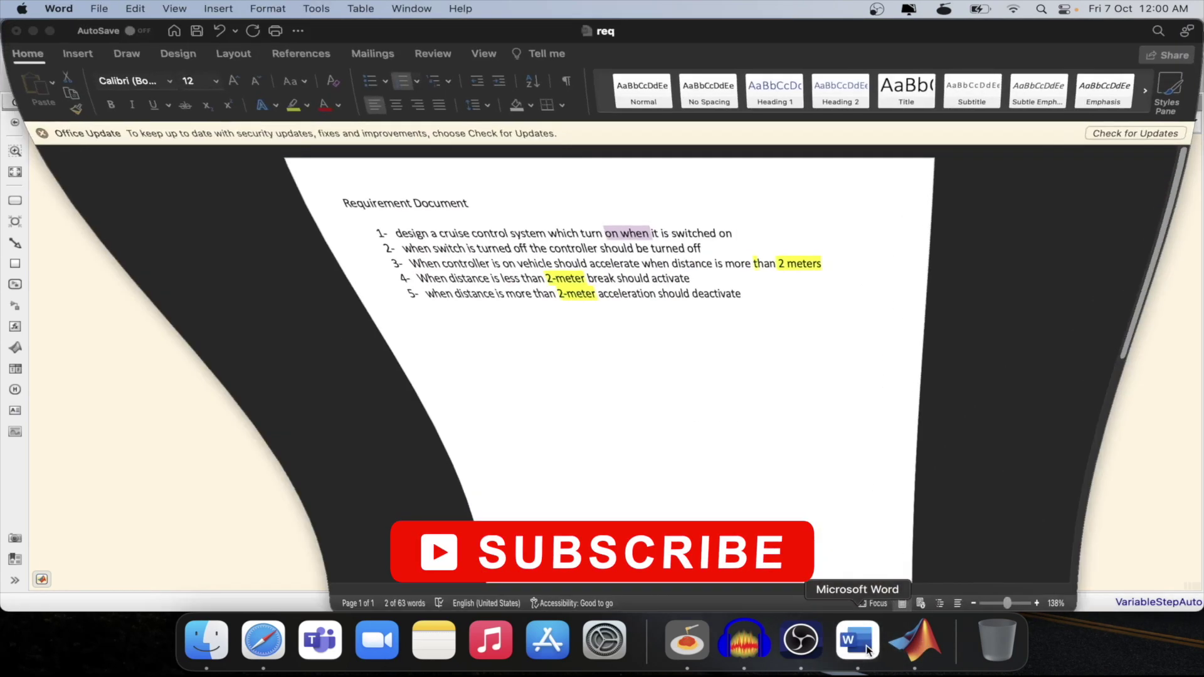
{"action": "left_click_drag", "start_coordinate": [678, 249], "coordinate": [339, 236]}
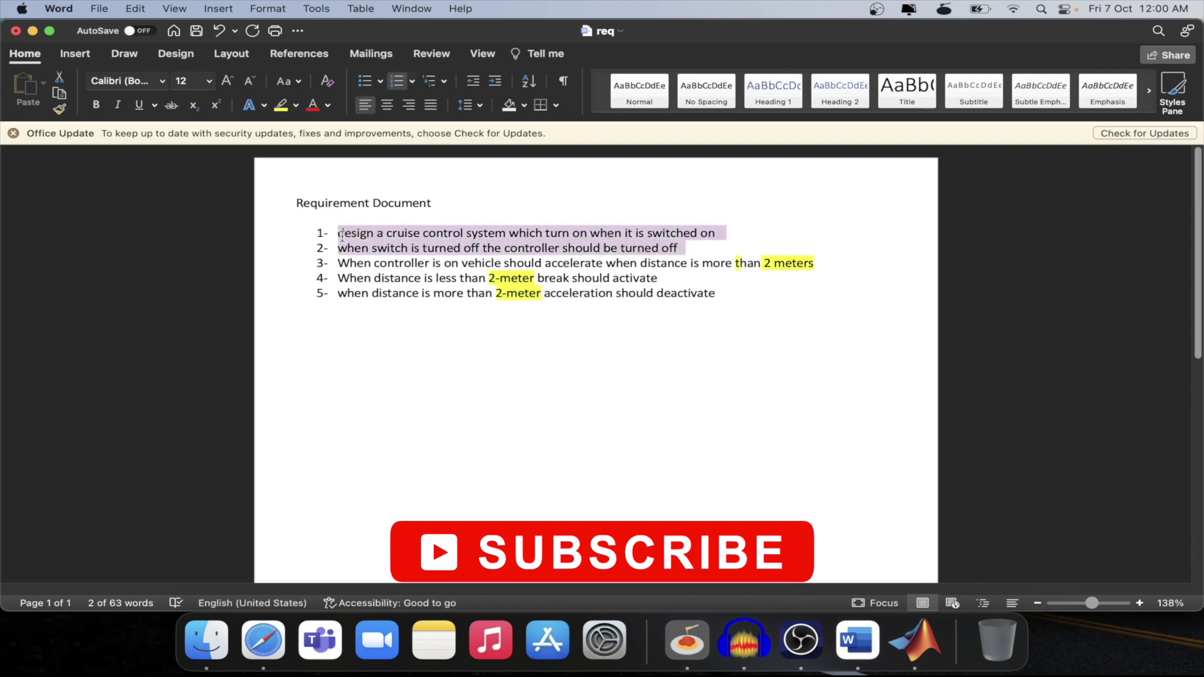
{"action": "left_click", "coordinate": [685, 250]}
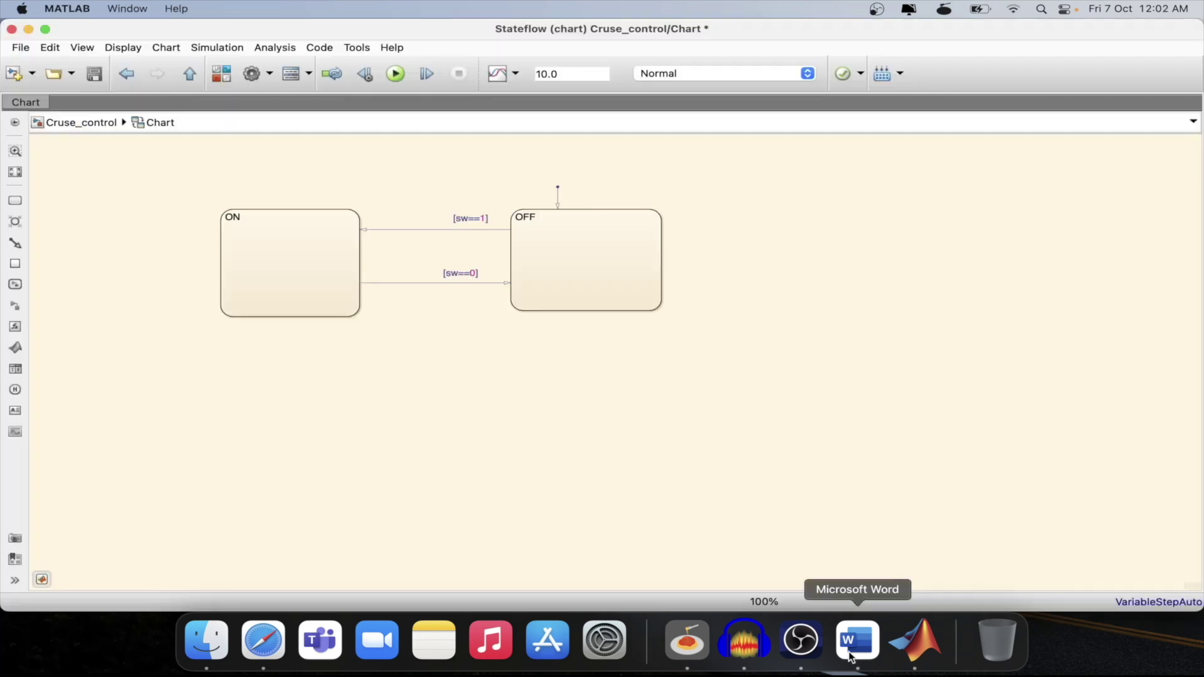
{"action": "left_click", "coordinate": [856, 638]}
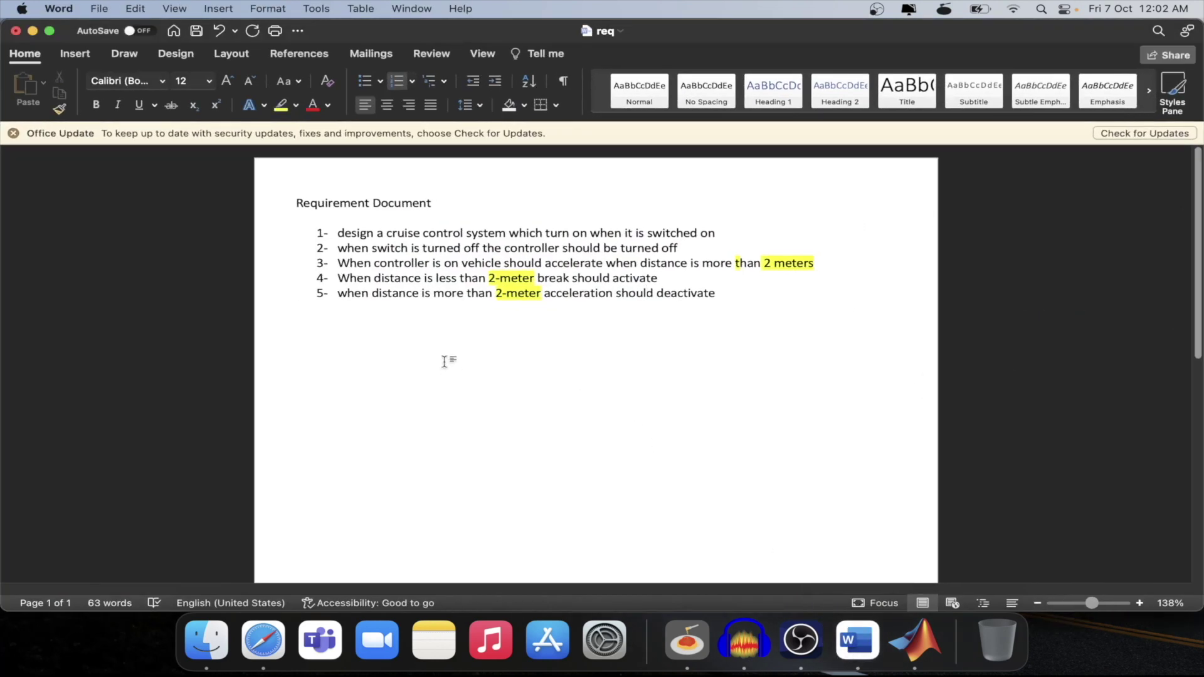
{"action": "left_click_drag", "start_coordinate": [355, 237], "coordinate": [689, 248]}
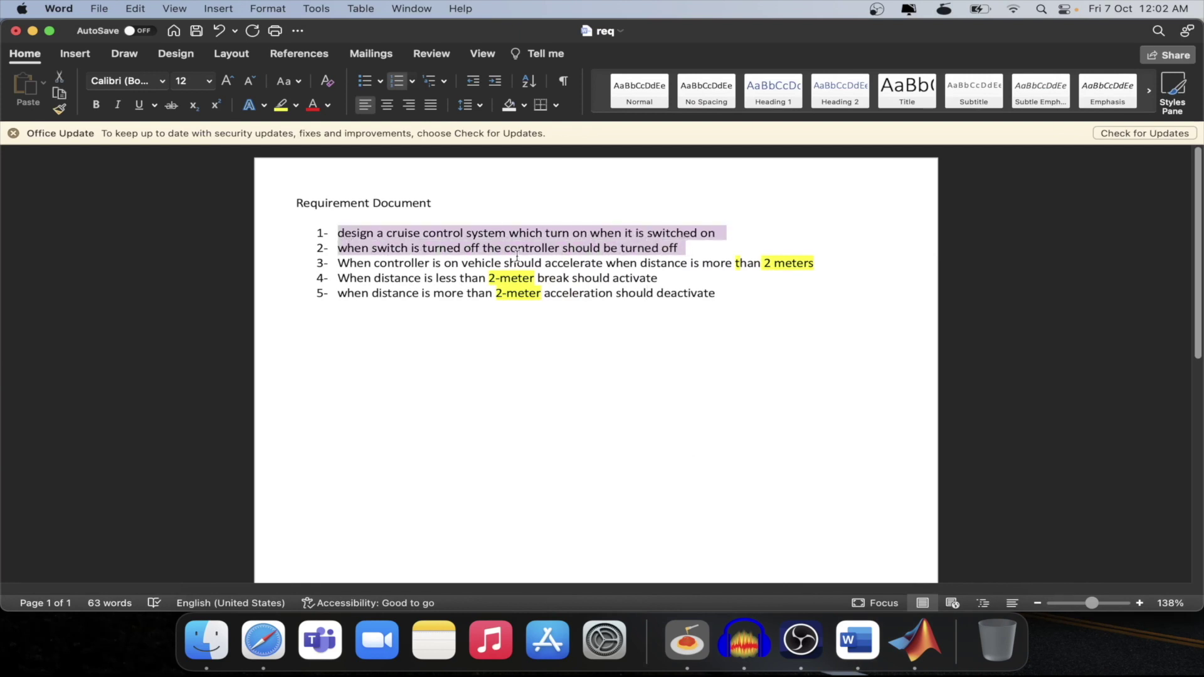
{"action": "left_click", "coordinate": [33, 31]}
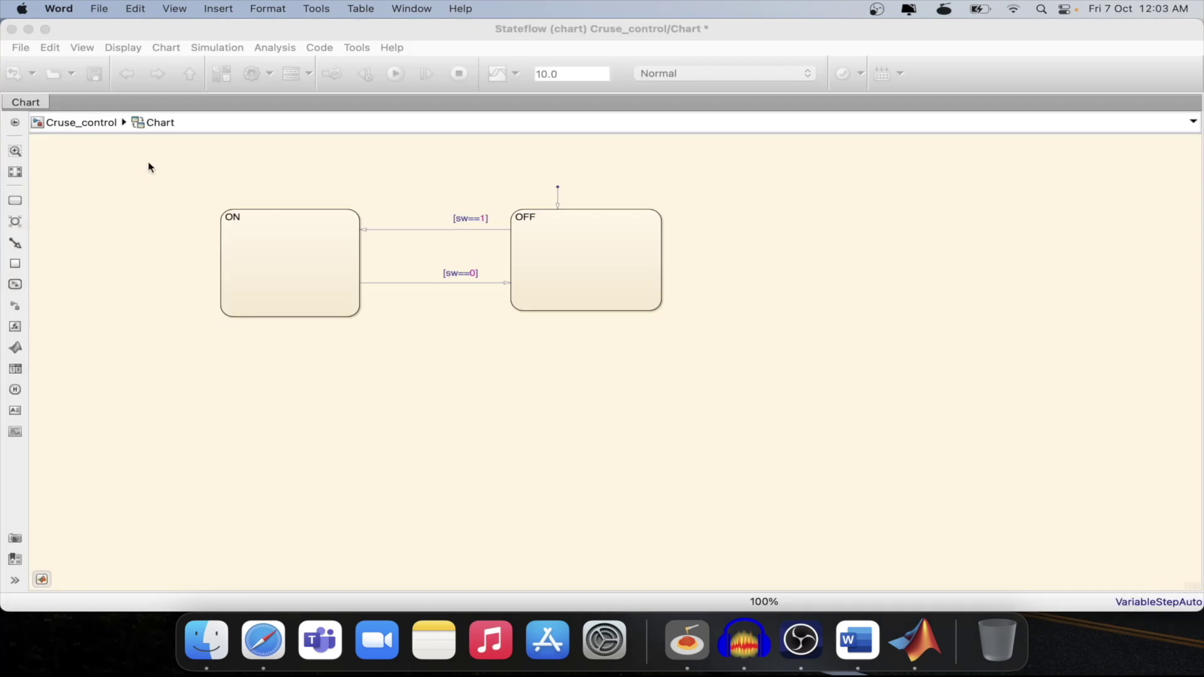
Step: Drag the ON state's bottom-left corner to enlarge it leftward and downward
{"action": "left_click", "coordinate": [234, 288]}
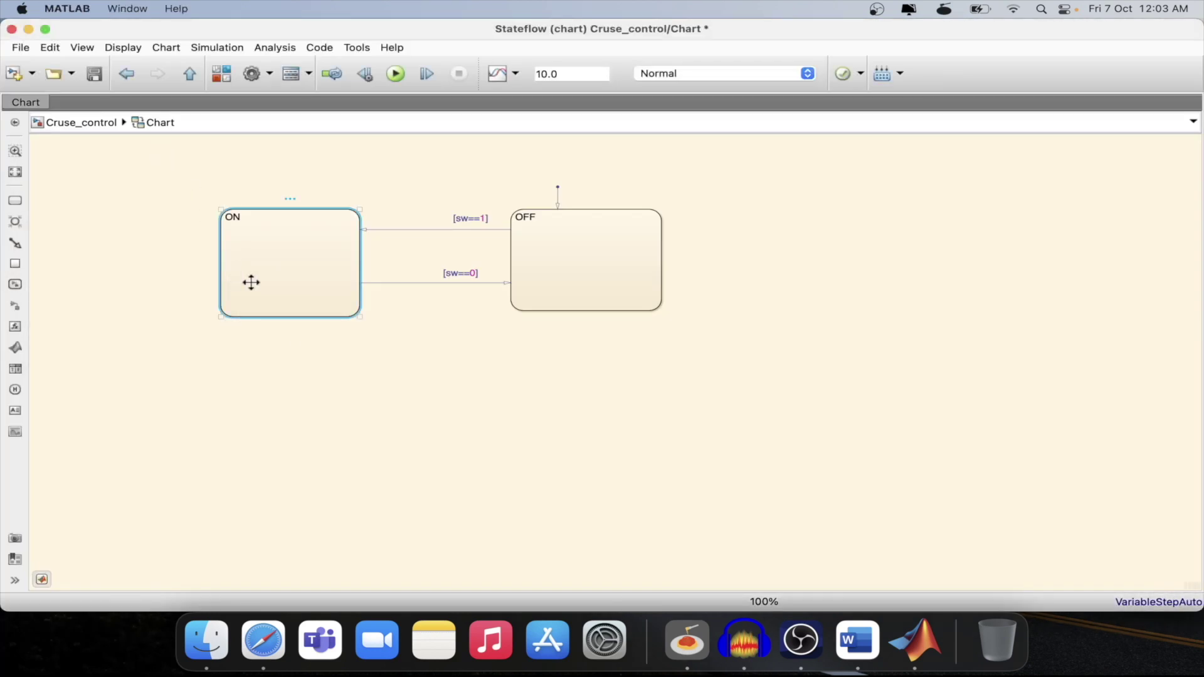
{"action": "left_click_drag", "start_coordinate": [221, 318], "coordinate": [89, 413]}
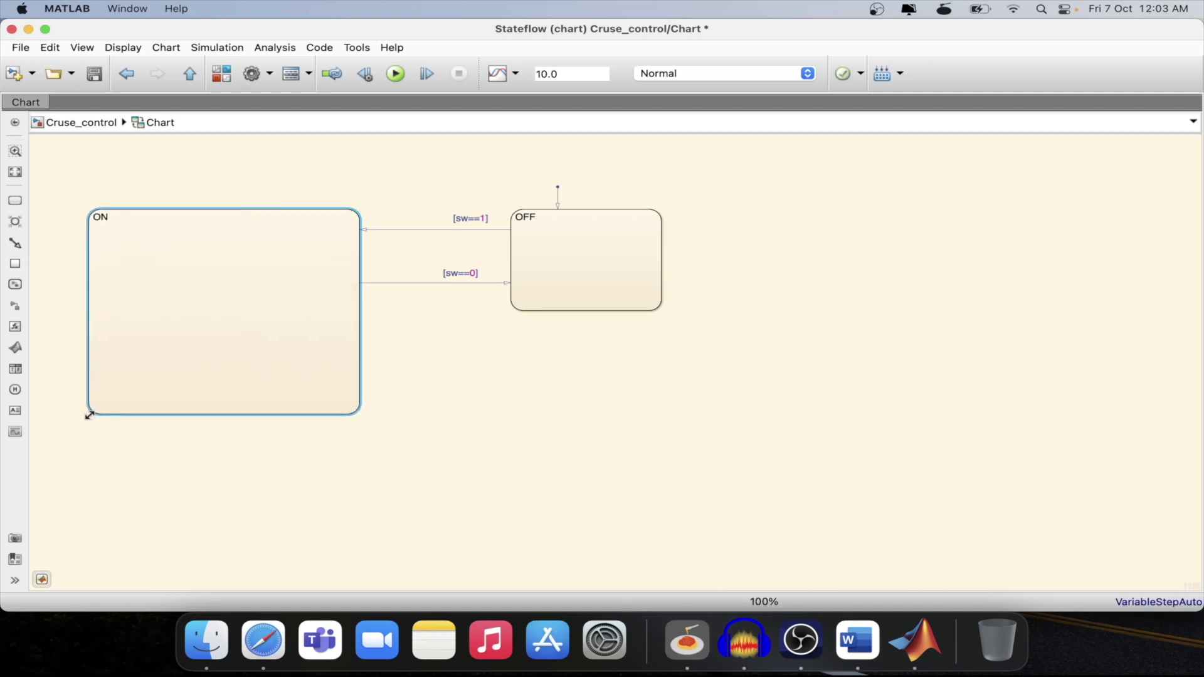
{"action": "left_click", "coordinate": [16, 202]}
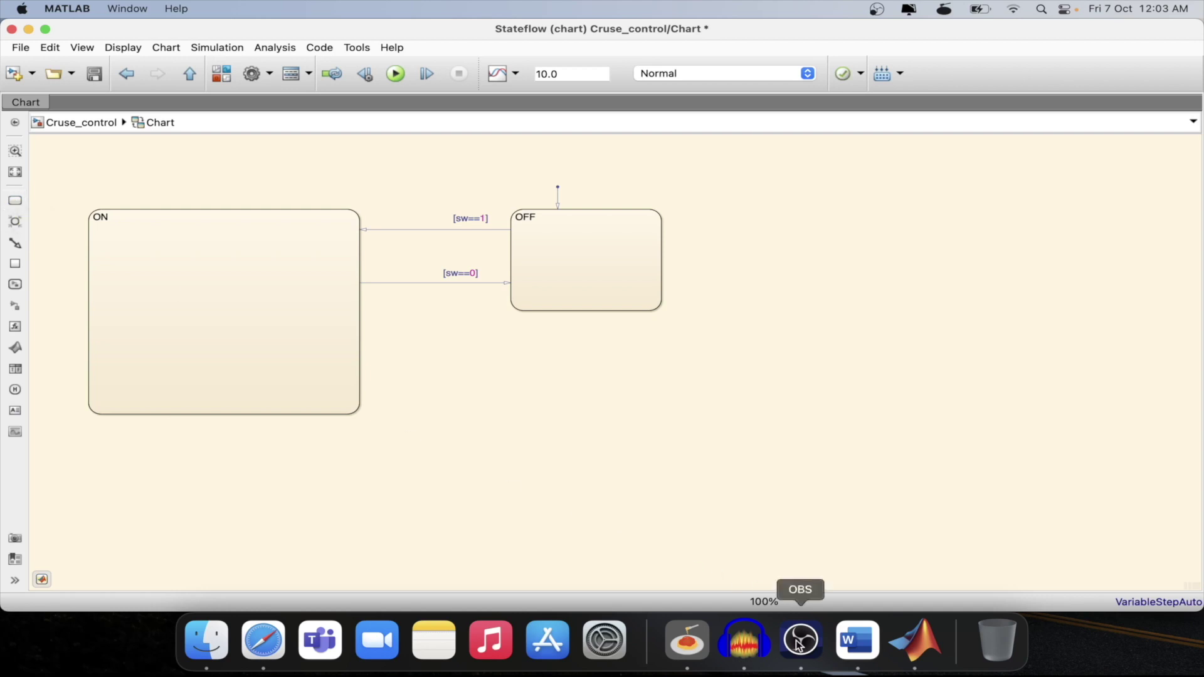
Step: Highlight part of requirement 5 in Word, then switch back to the chart
{"action": "left_click", "coordinate": [857, 640]}
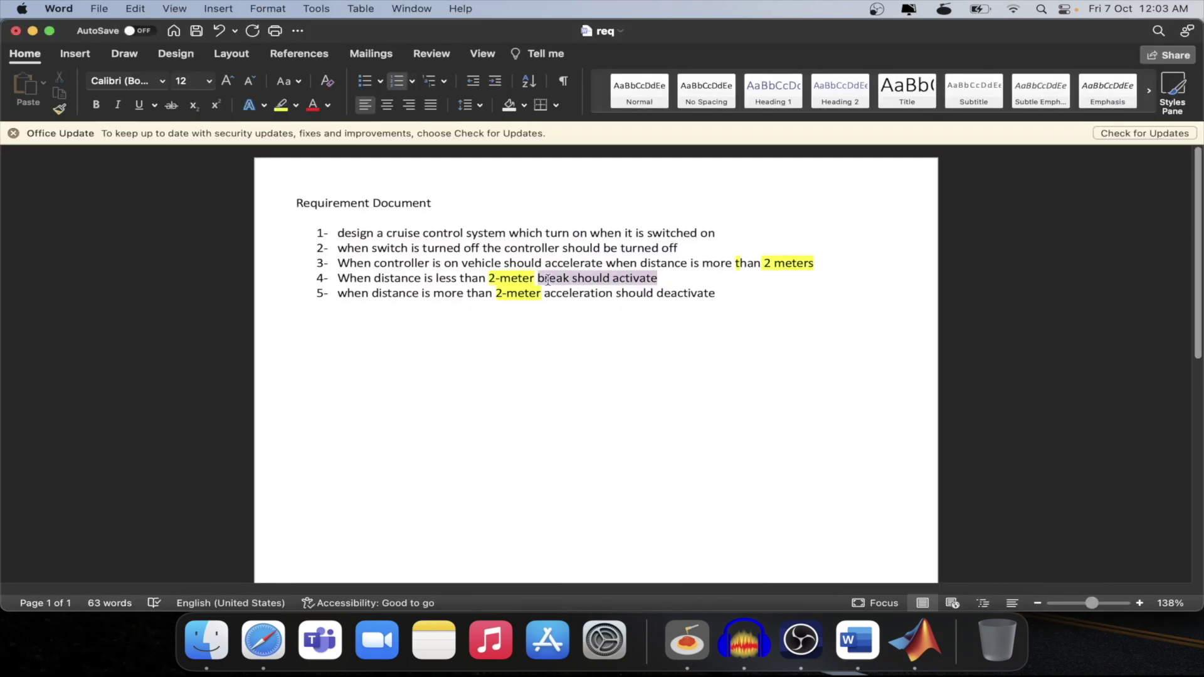
{"action": "left_click_drag", "start_coordinate": [734, 293], "coordinate": [417, 293]}
{"action": "key", "text": "super+Tab"}
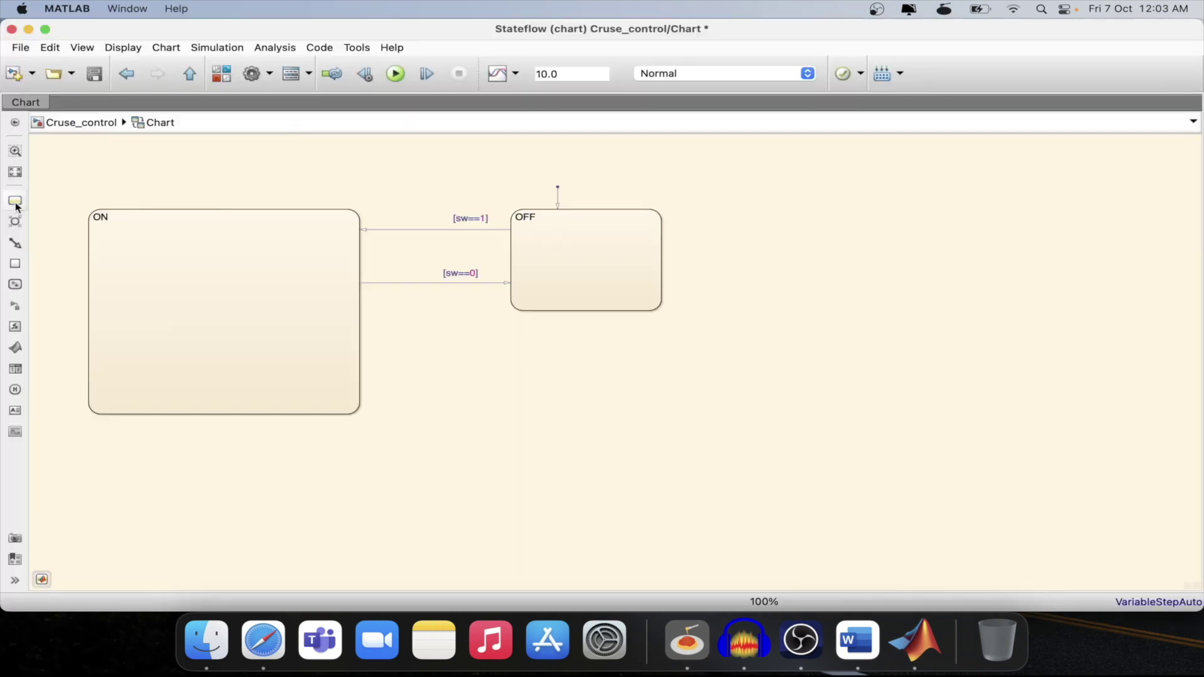
Step: Draw substates ACC and BR inside ON and dismiss the unreachable-state warning
{"action": "left_click_drag", "start_coordinate": [15, 207], "coordinate": [167, 304]}
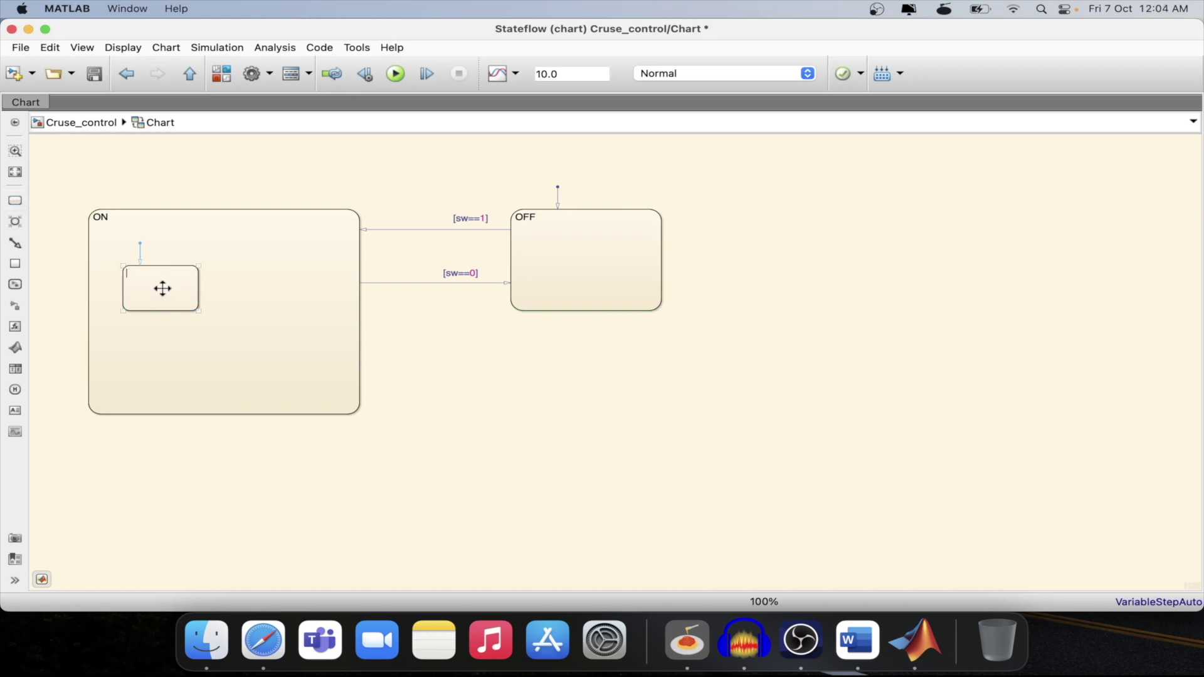
{"action": "type", "text": "ACC"}
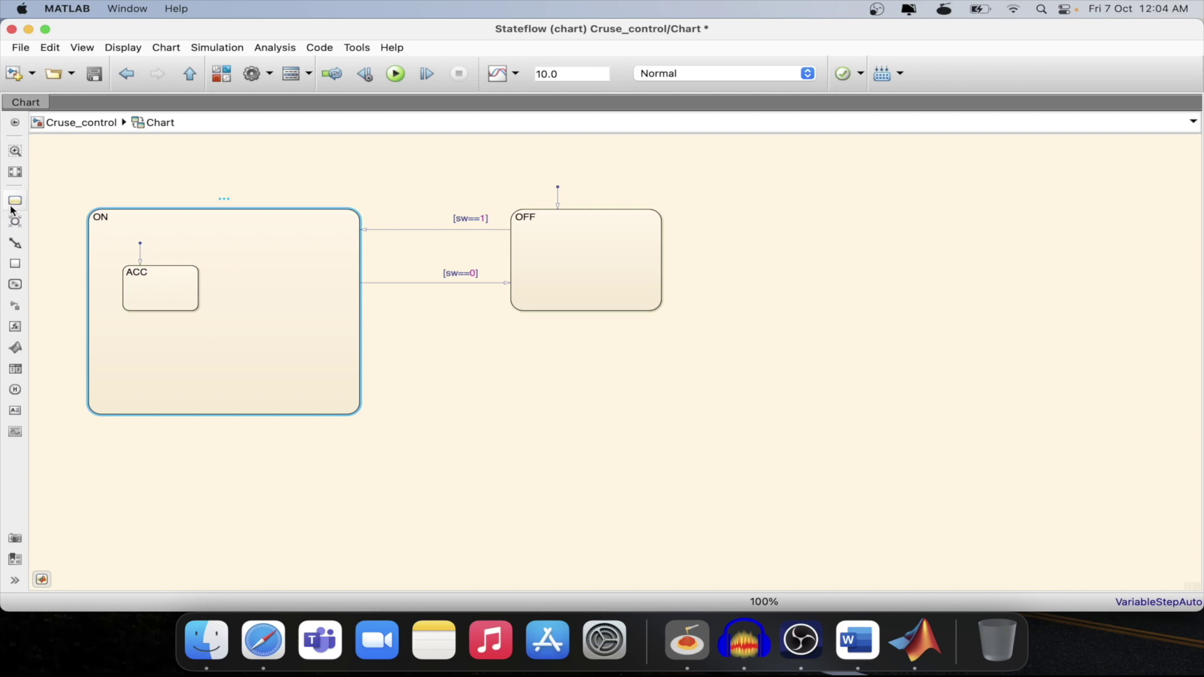
{"action": "left_click_drag", "start_coordinate": [32, 212], "coordinate": [293, 292]}
{"action": "type", "text": "BR"}
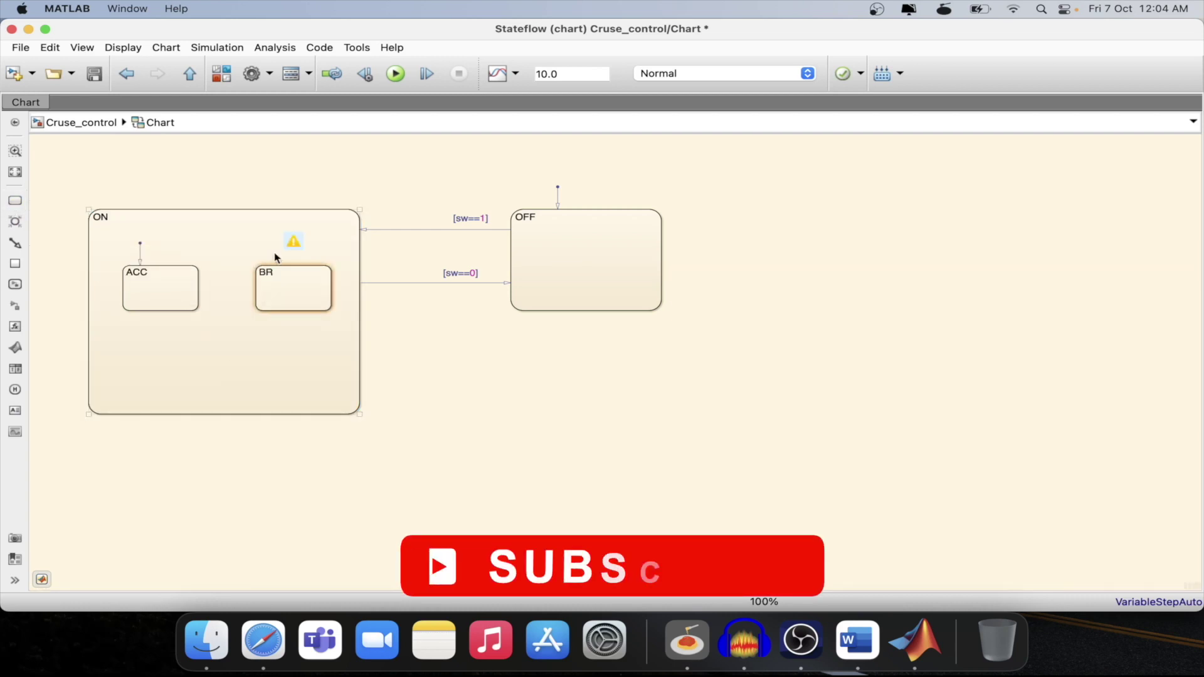
{"action": "left_click", "coordinate": [294, 242]}
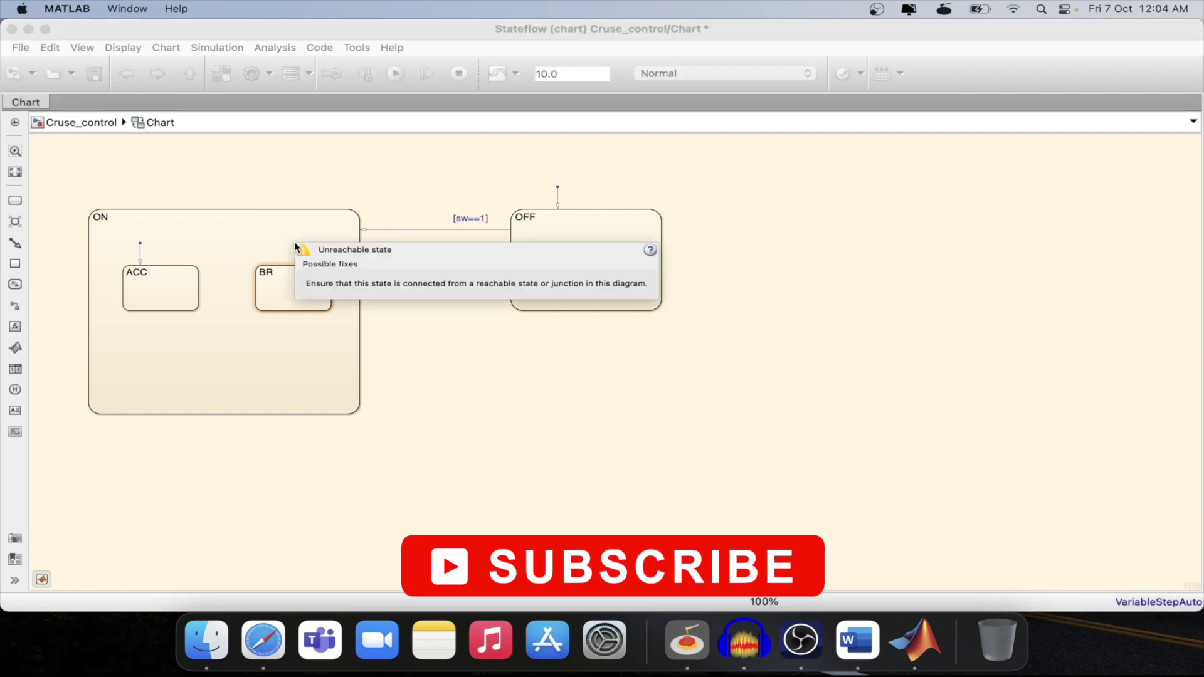
{"action": "left_click", "coordinate": [519, 422]}
Step: Nudge ACC left and BR right to space the two substates apart
{"action": "left_click", "coordinate": [352, 389]}
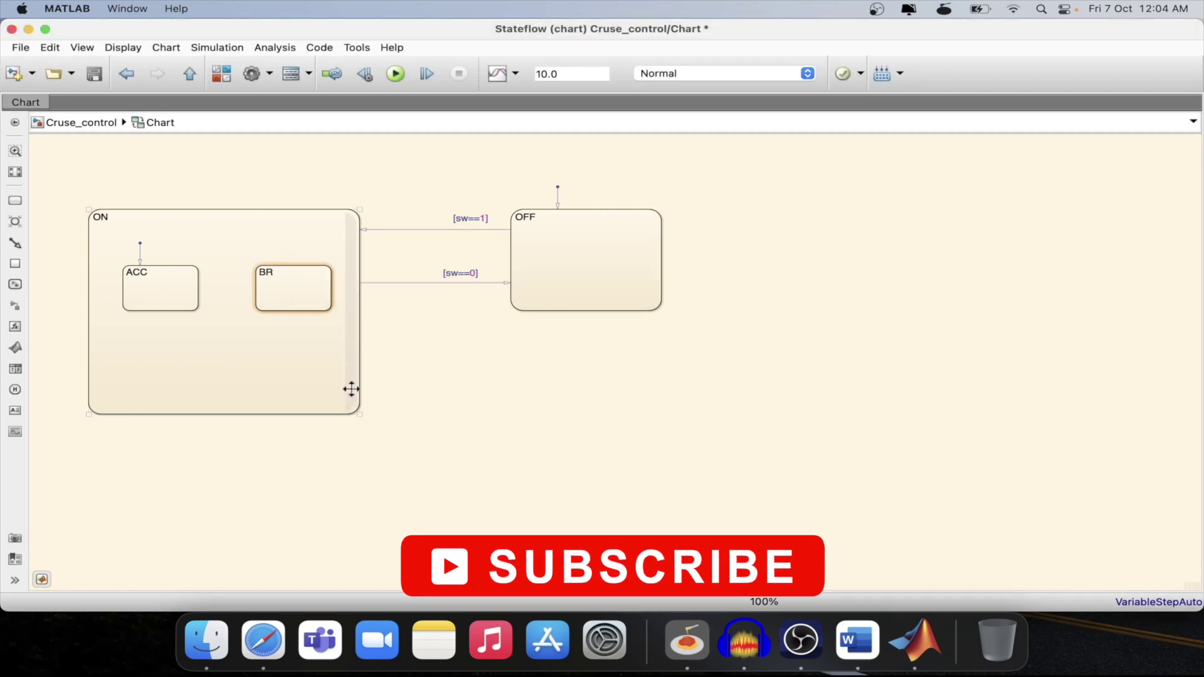
{"action": "left_click", "coordinate": [148, 292]}
{"action": "left_click_drag", "start_coordinate": [148, 292], "coordinate": [140, 292]}
{"action": "left_click_drag", "start_coordinate": [293, 292], "coordinate": [304, 292]}
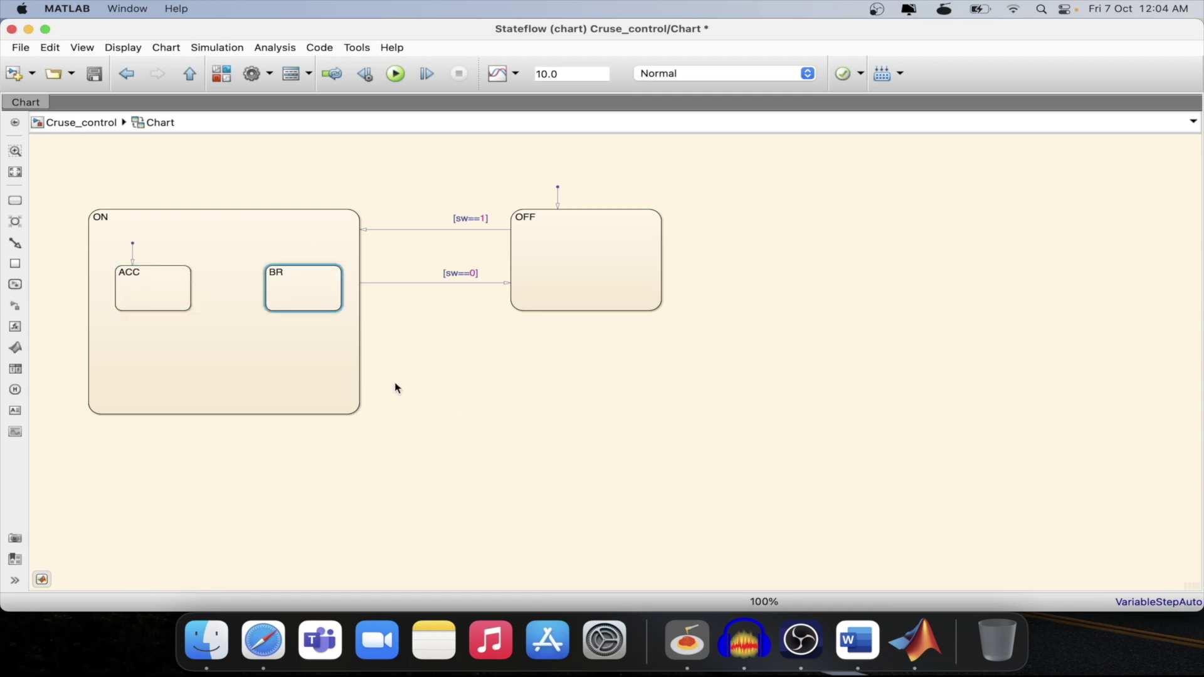
Step: Highlight 'less than 2-meter' in requirement 4 in Word, then return to the chart
{"action": "left_click", "coordinate": [854, 638]}
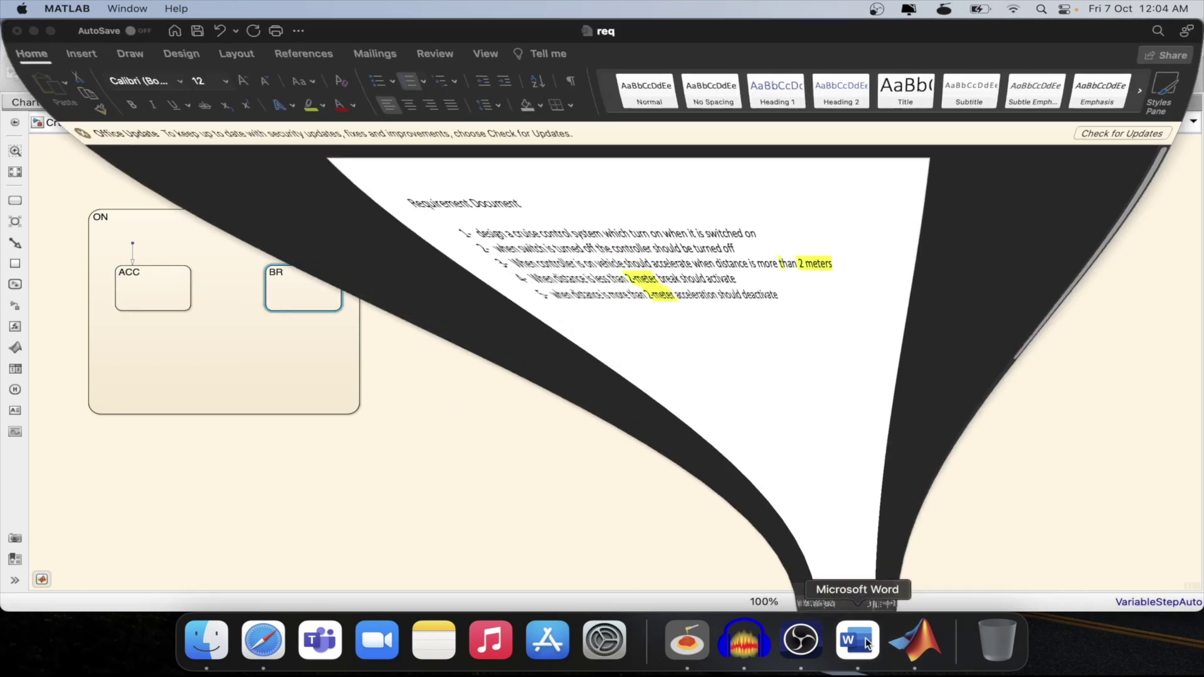
{"action": "left_click", "coordinate": [573, 291]}
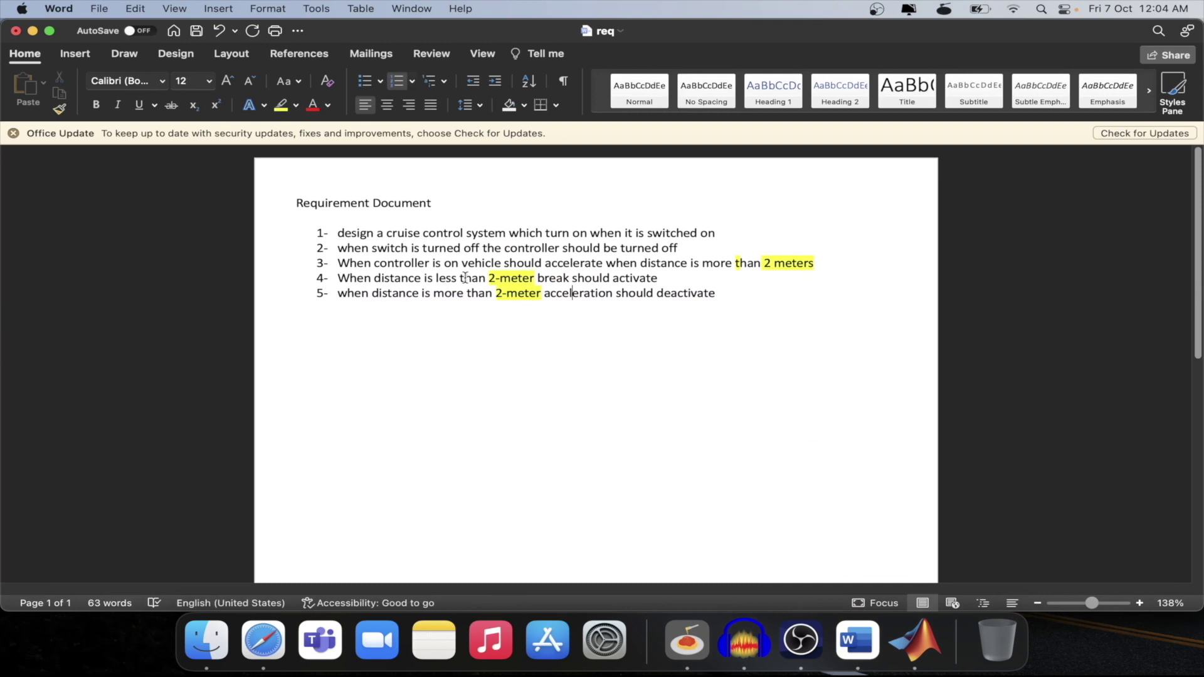
{"action": "left_click_drag", "start_coordinate": [437, 278], "coordinate": [524, 280]}
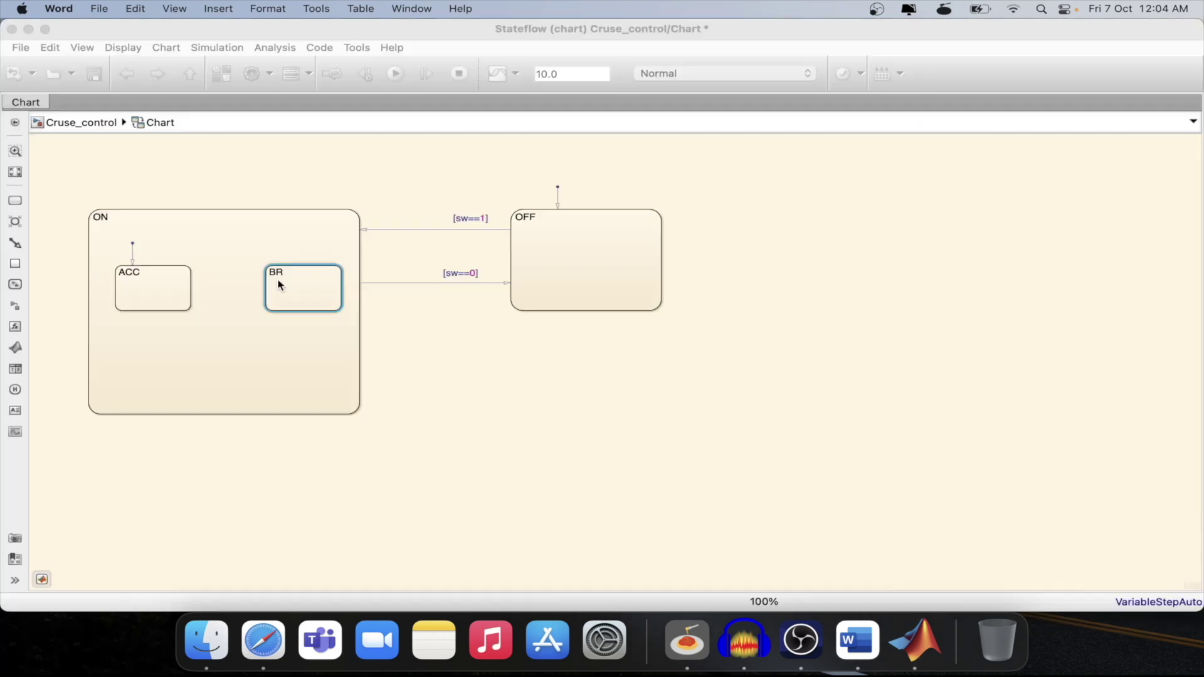
{"action": "left_click", "coordinate": [191, 276]}
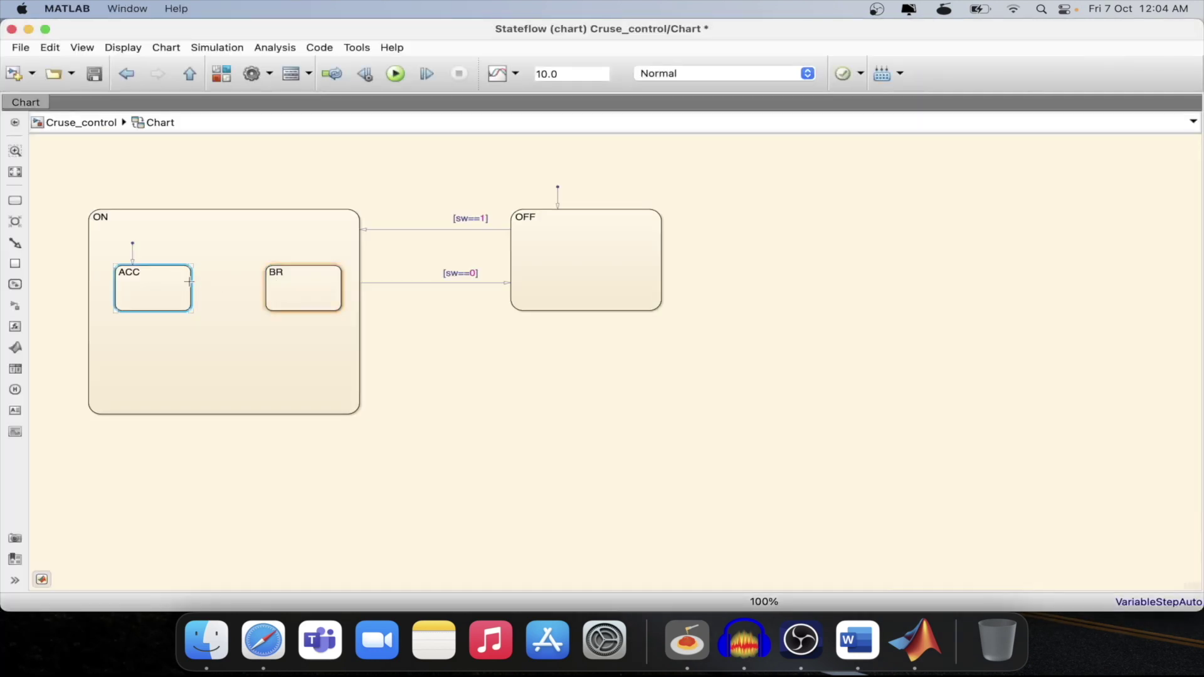
Step: Draw an ACC-to-BR transition guarded by [D<2]
{"action": "left_click_drag", "start_coordinate": [191, 279], "coordinate": [262, 278]}
{"action": "left_click", "coordinate": [229, 261]}
{"action": "type", "text": "[D2"}
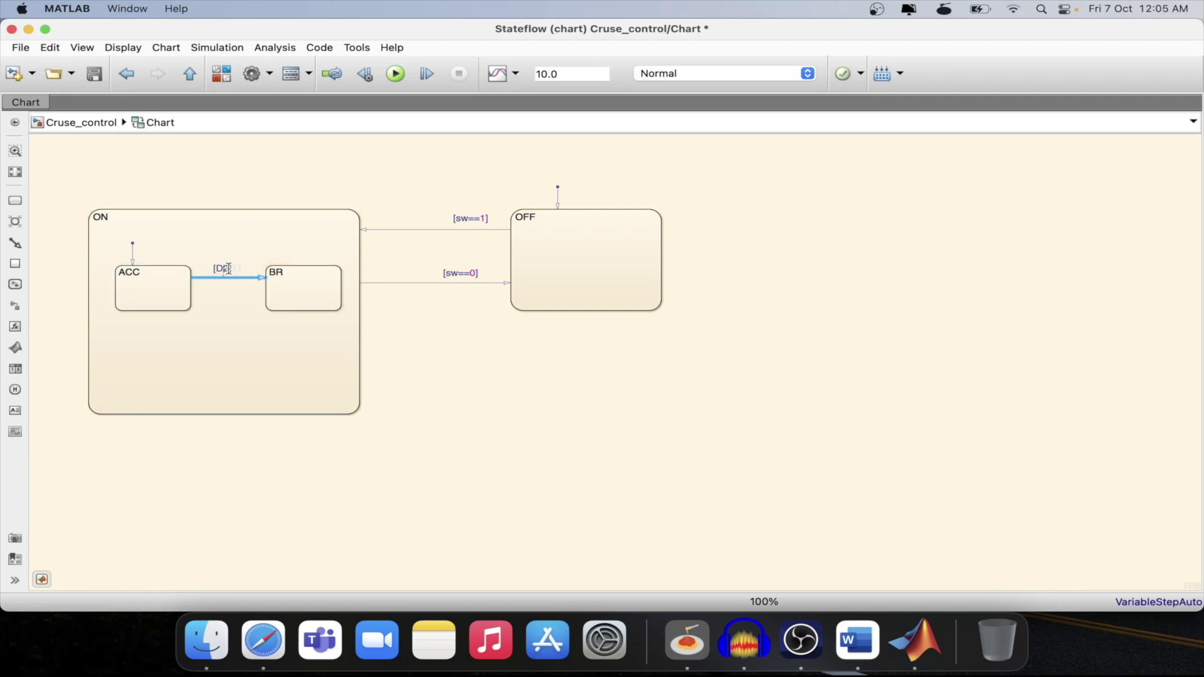
{"action": "left_click", "coordinate": [266, 359]}
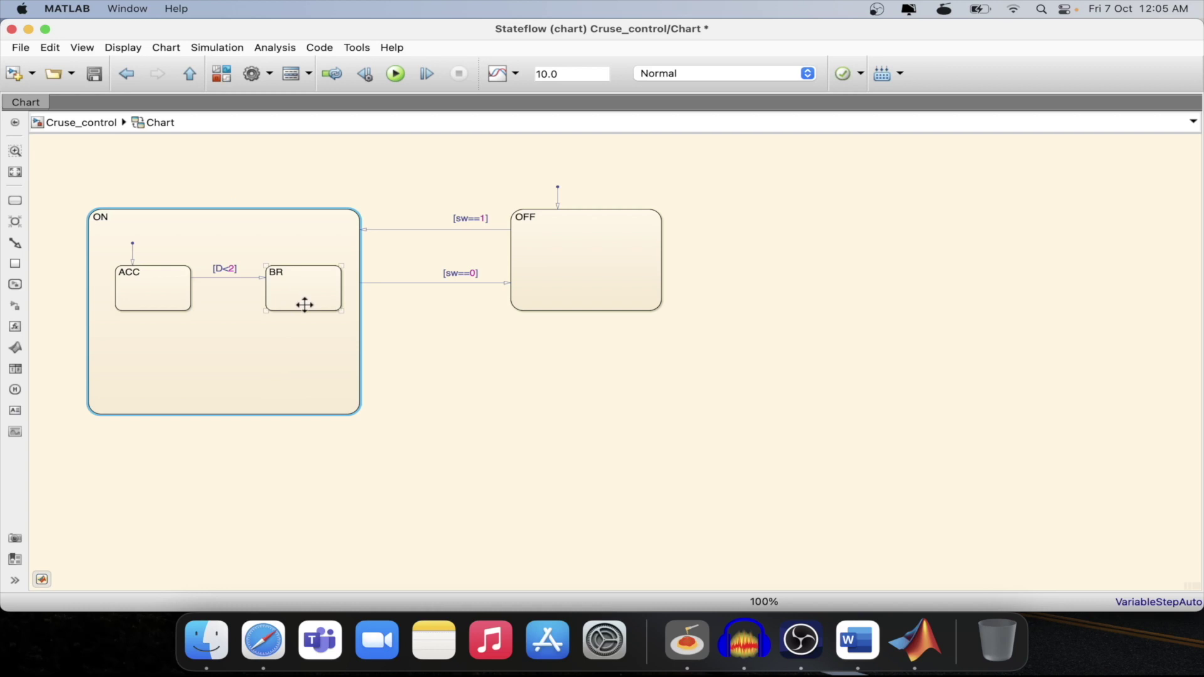
Step: Draw a BR-to-ACC transition guarded by [D>2], then bring up the Word requirements
{"action": "left_click", "coordinate": [265, 299]}
{"action": "left_click_drag", "start_coordinate": [256, 300], "coordinate": [191, 299]}
{"action": "left_click", "coordinate": [242, 300]}
{"action": "type", "text": "D"}
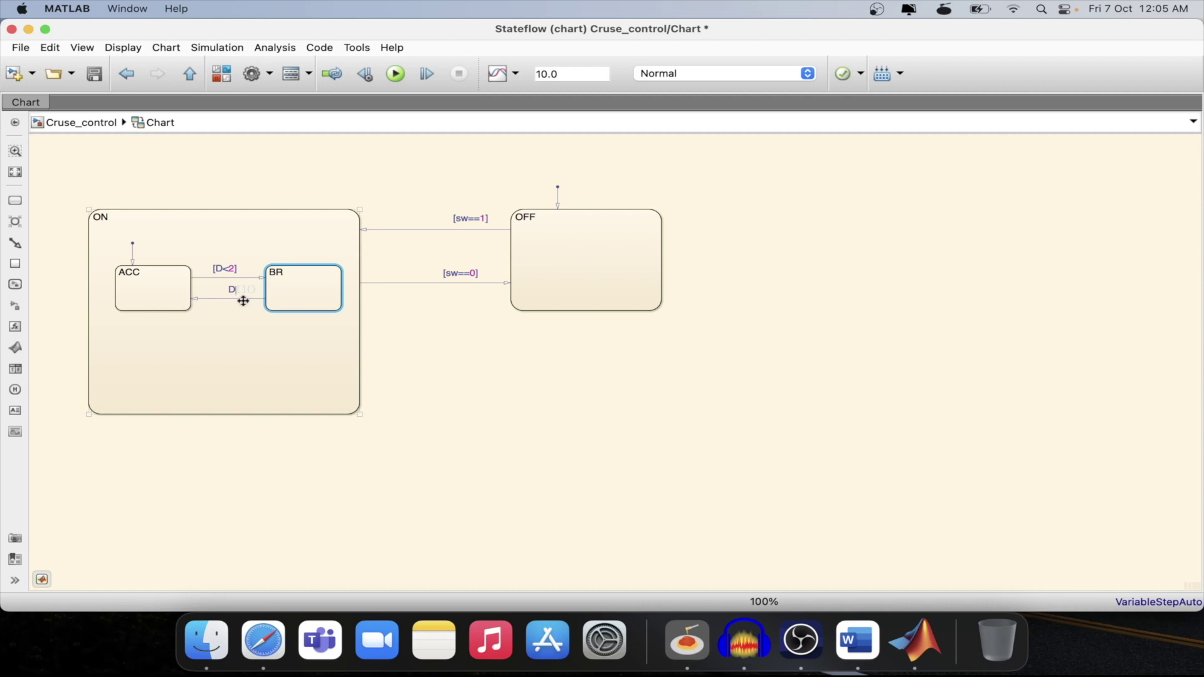
{"action": "type", "text": ">2"}
{"action": "left_click", "coordinate": [234, 339]}
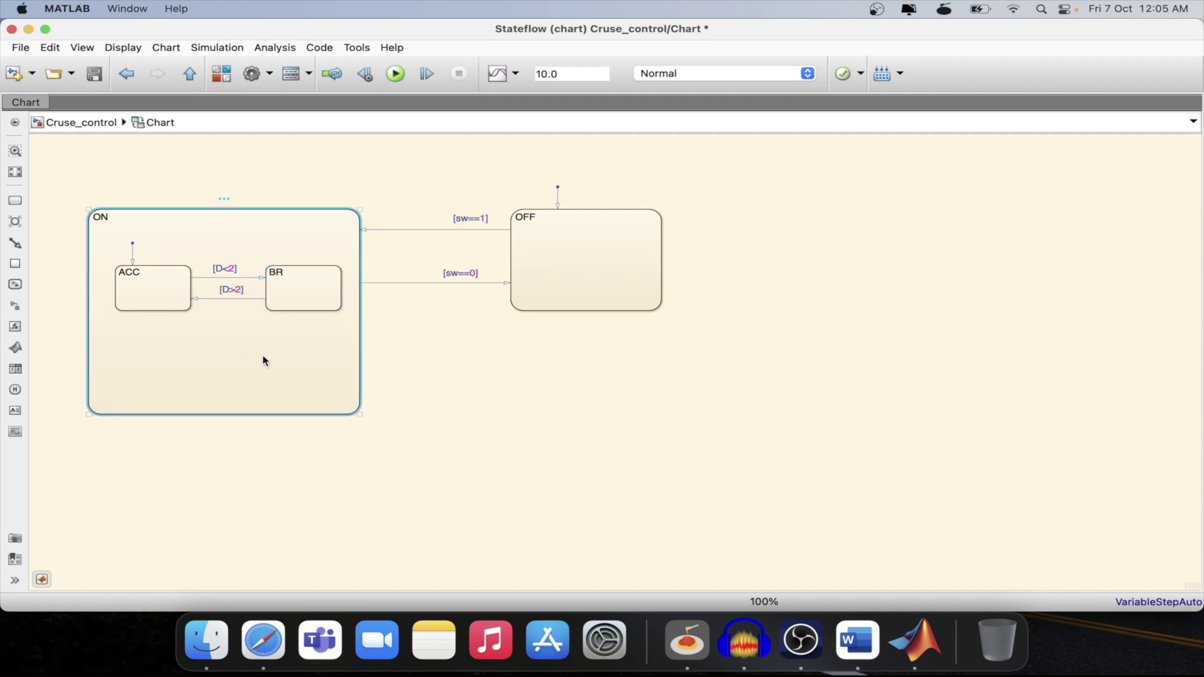
{"action": "left_click", "coordinate": [858, 639]}
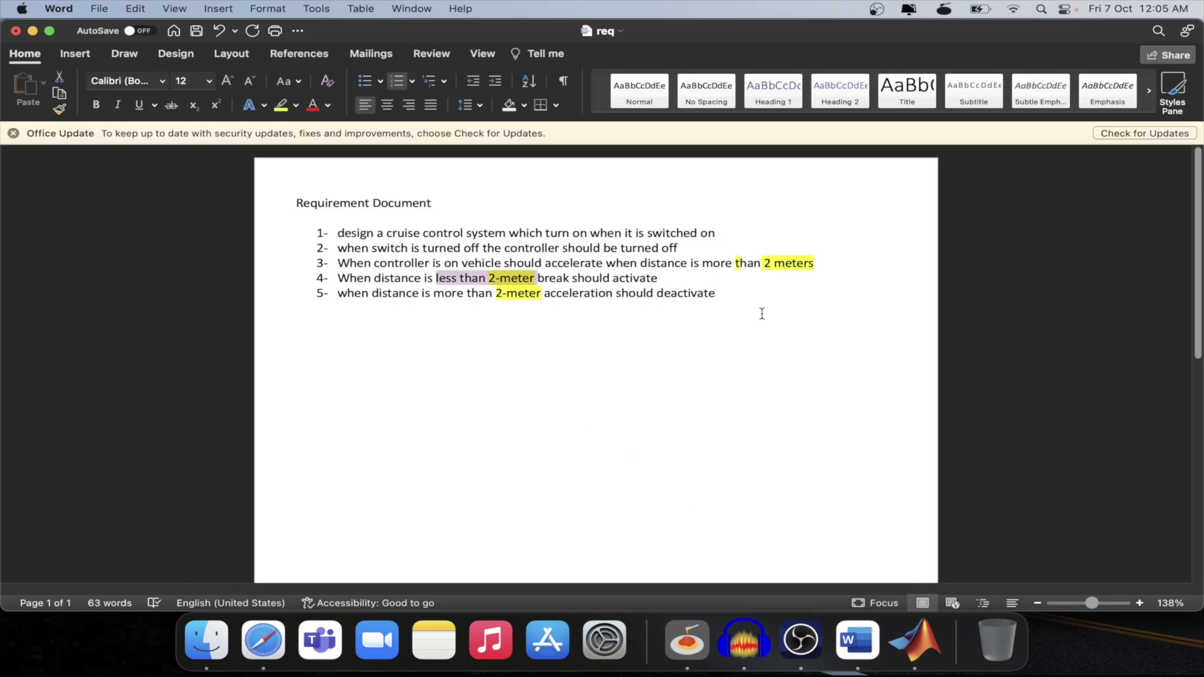
Step: Review requirements 3–5 and then 1–5 in Word, then minimise Word to reveal the chart
{"action": "left_click_drag", "start_coordinate": [719, 293], "coordinate": [354, 265]}
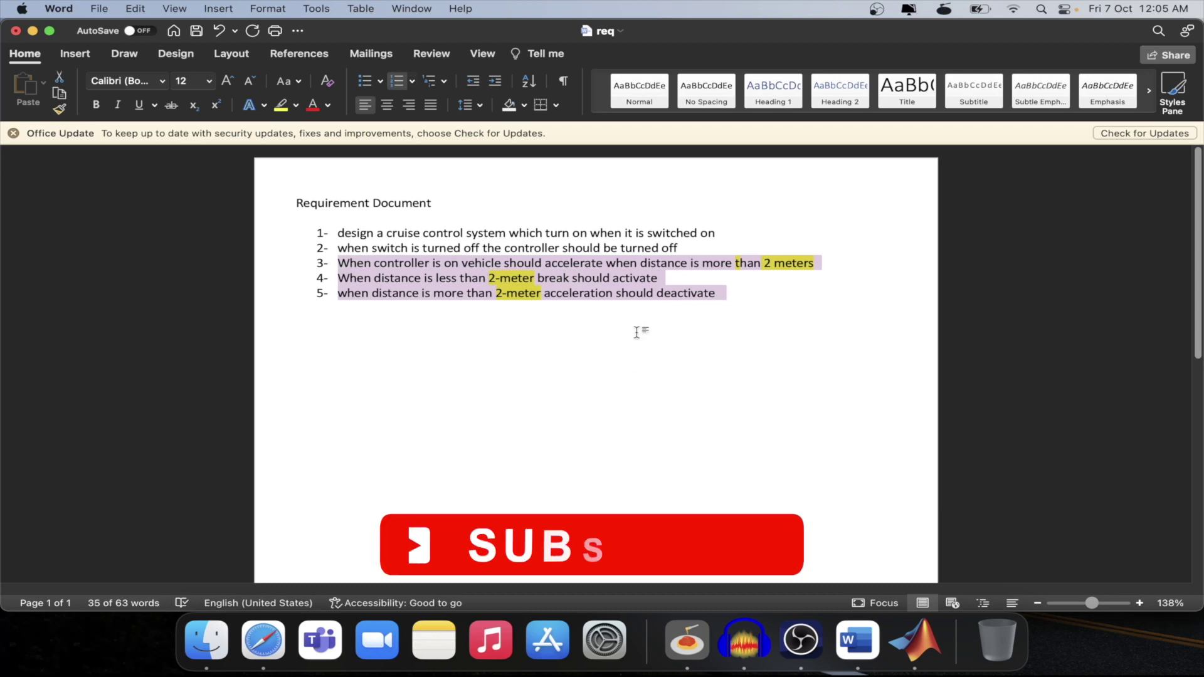
{"action": "left_click", "coordinate": [727, 295]}
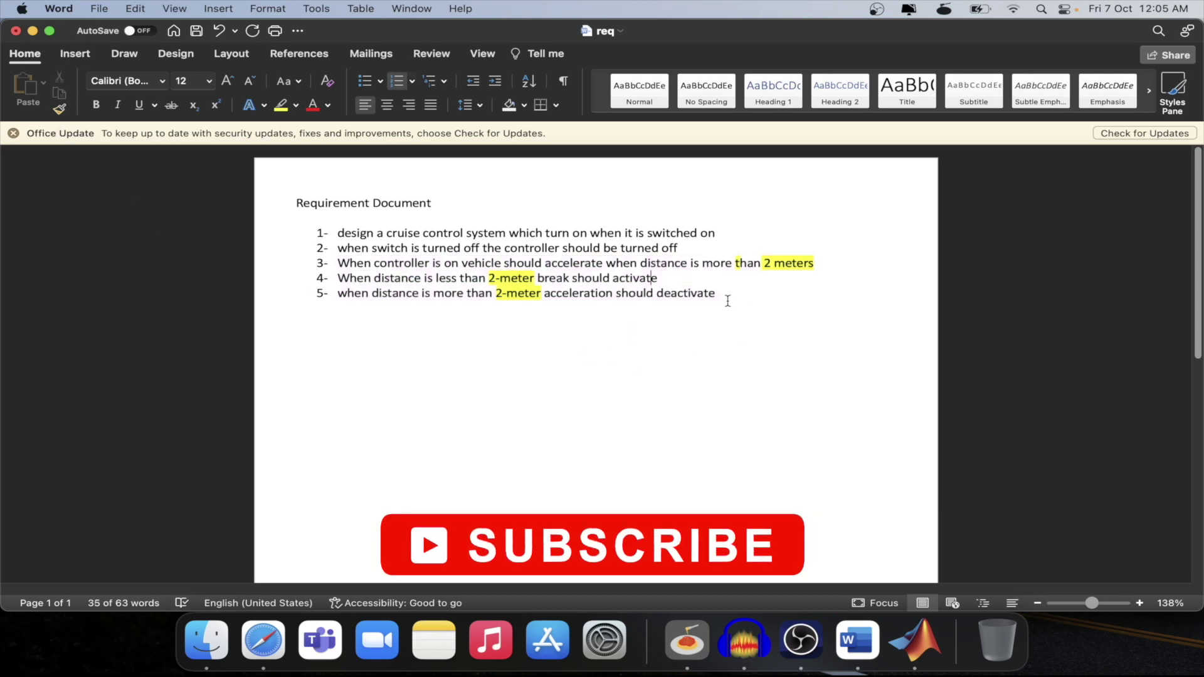
{"action": "left_click_drag", "start_coordinate": [728, 294], "coordinate": [350, 235]}
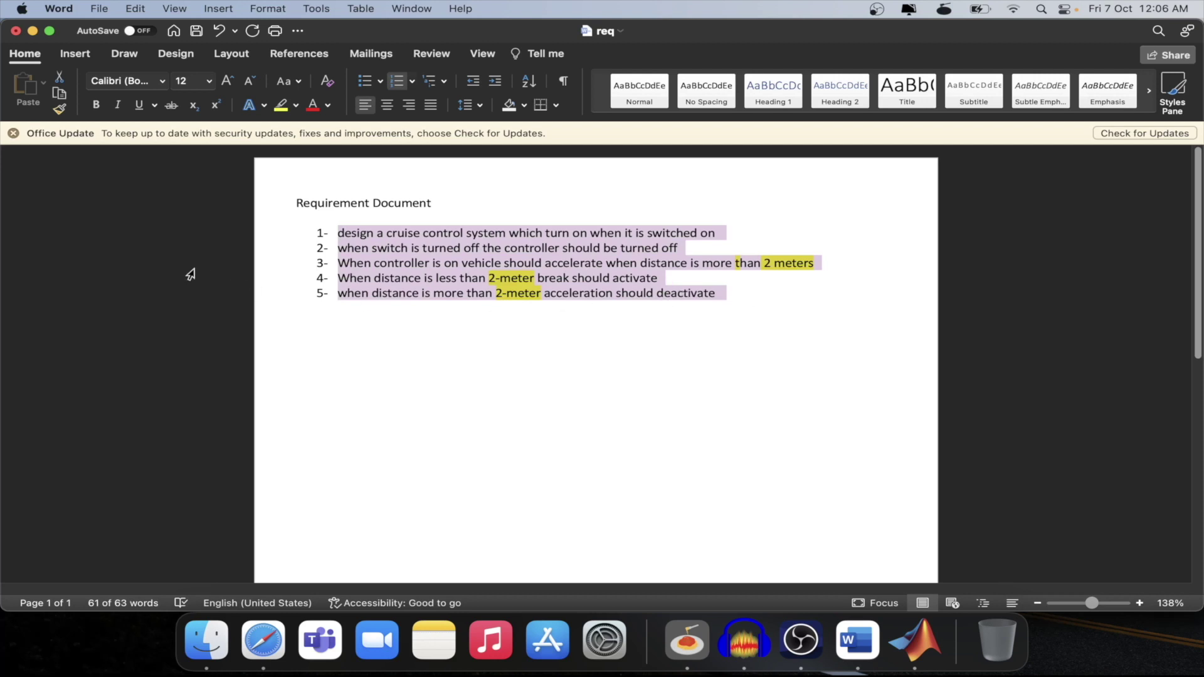
{"action": "left_click", "coordinate": [32, 31]}
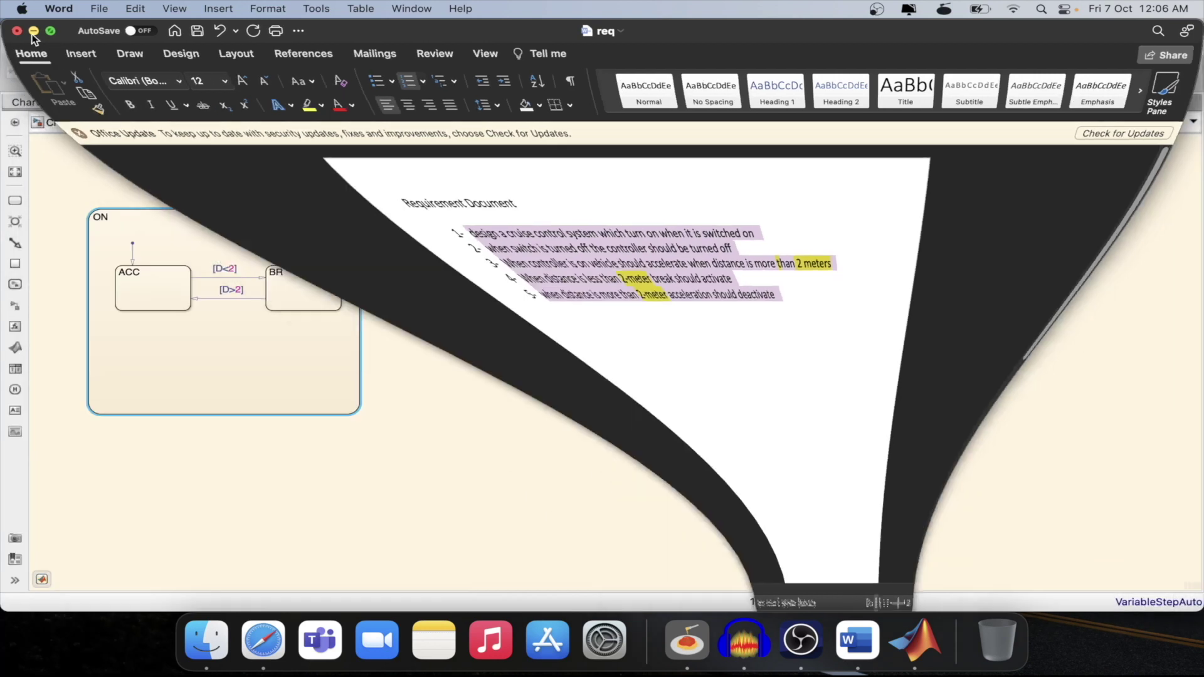
Step: Run the model and, in the Symbol Wizard, change D's scope from Parameter to Input, creating sw and D
{"action": "key", "text": "super+t"}
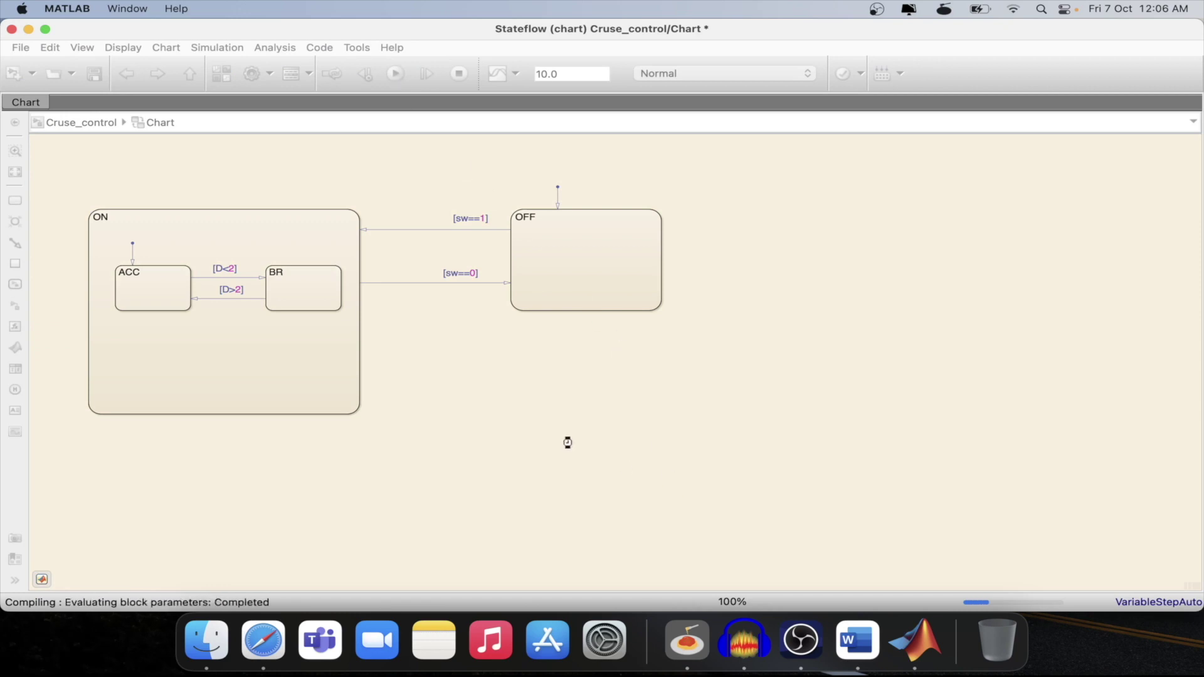
{"action": "left_click_drag", "start_coordinate": [609, 172], "coordinate": [503, 145]}
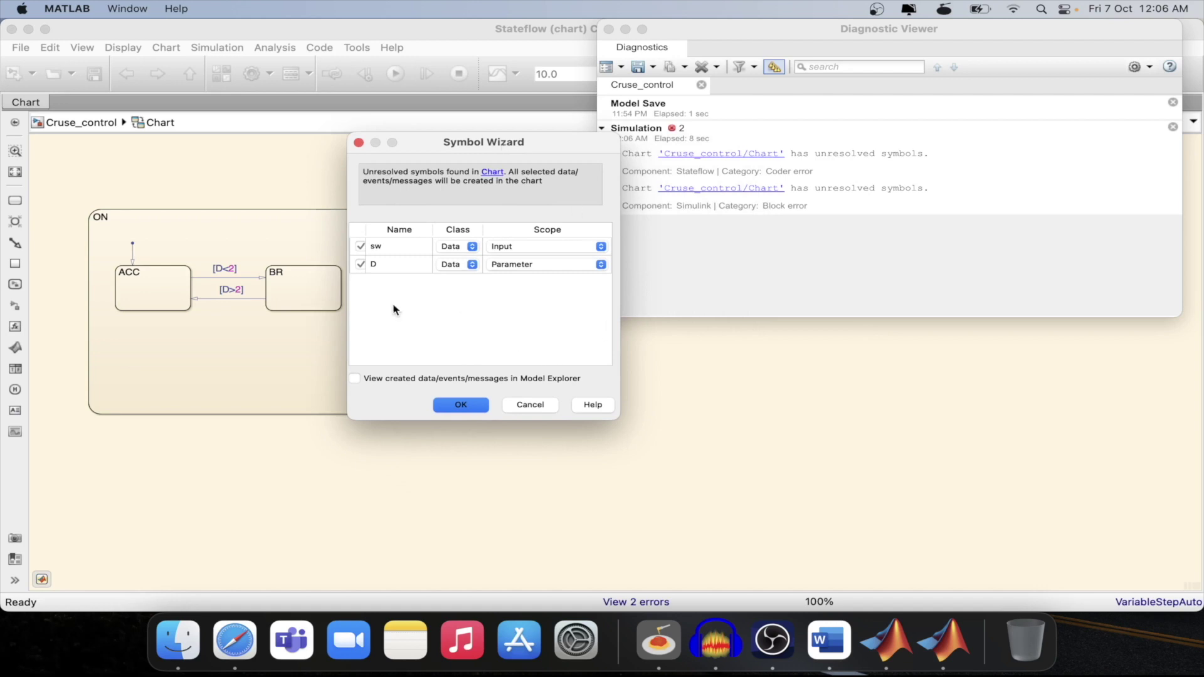
{"action": "left_click_drag", "start_coordinate": [460, 142], "coordinate": [710, 169]}
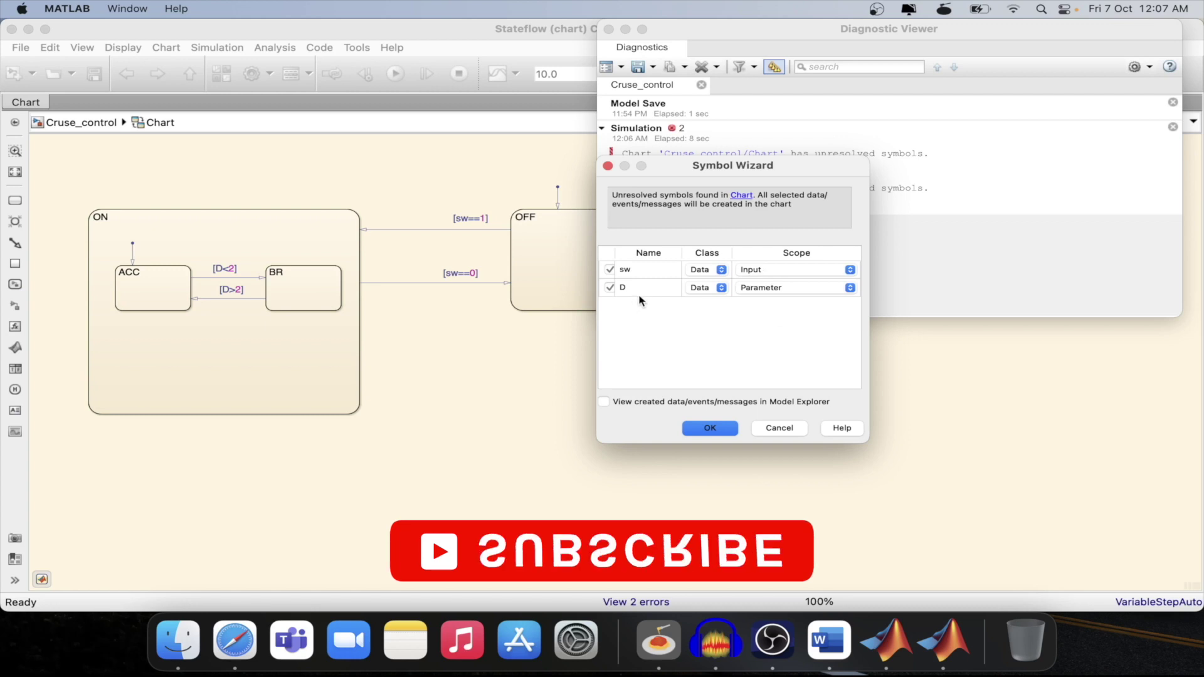
{"action": "left_click", "coordinate": [766, 292]}
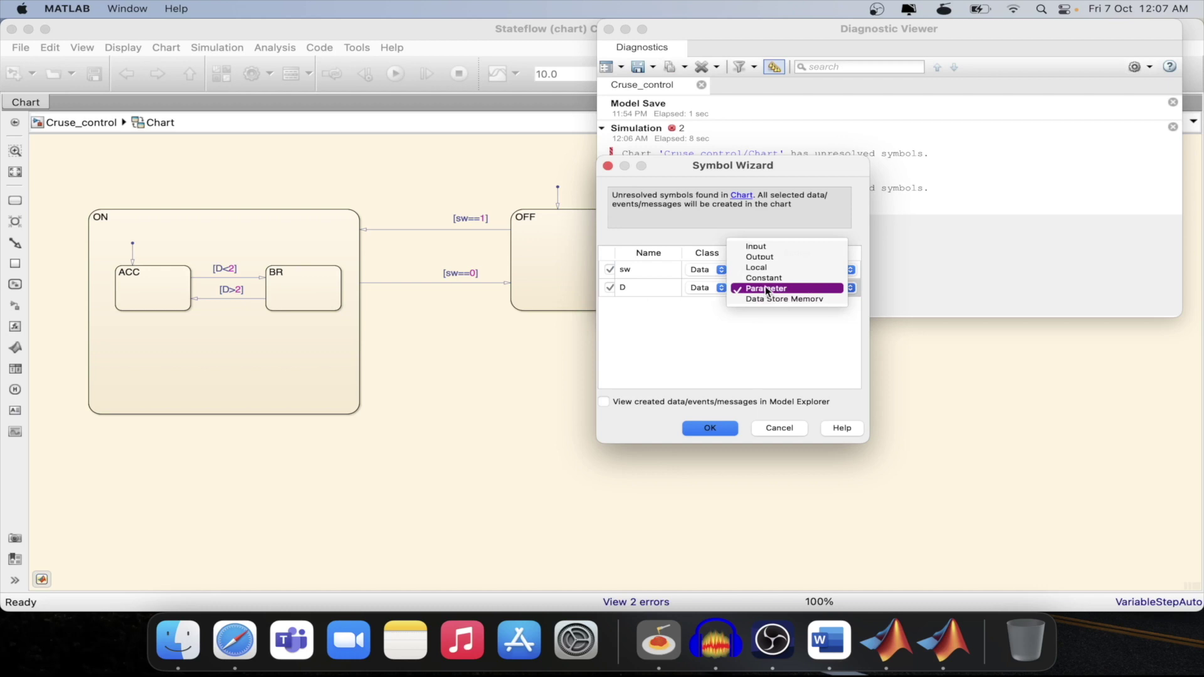
{"action": "left_click", "coordinate": [770, 256]}
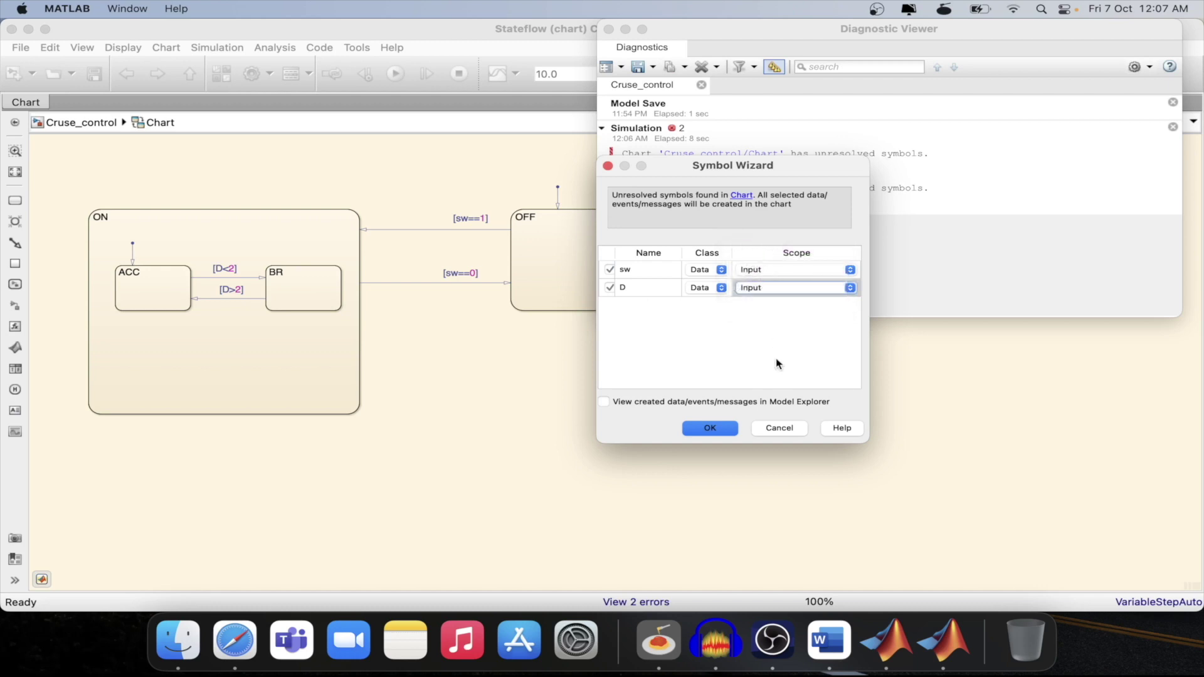
{"action": "key", "text": "Return"}
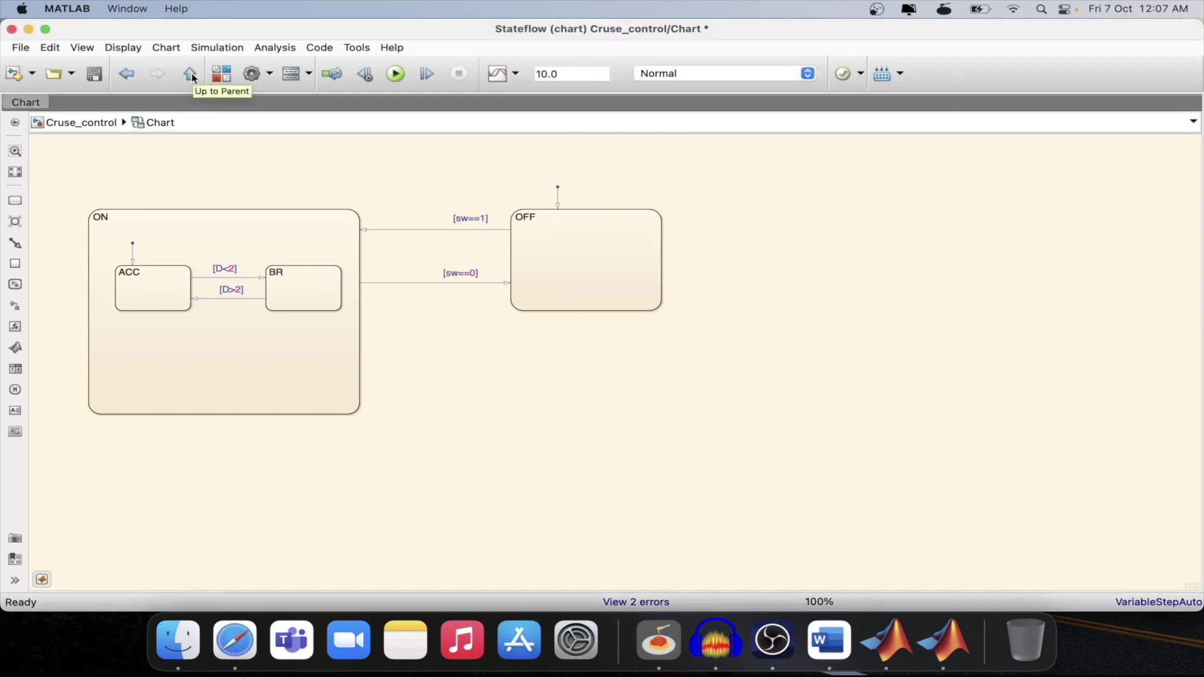
Step: Back in the Cruse_control model, add a Constant block of 1 wired to the Chart's sw input
{"action": "left_click", "coordinate": [191, 74]}
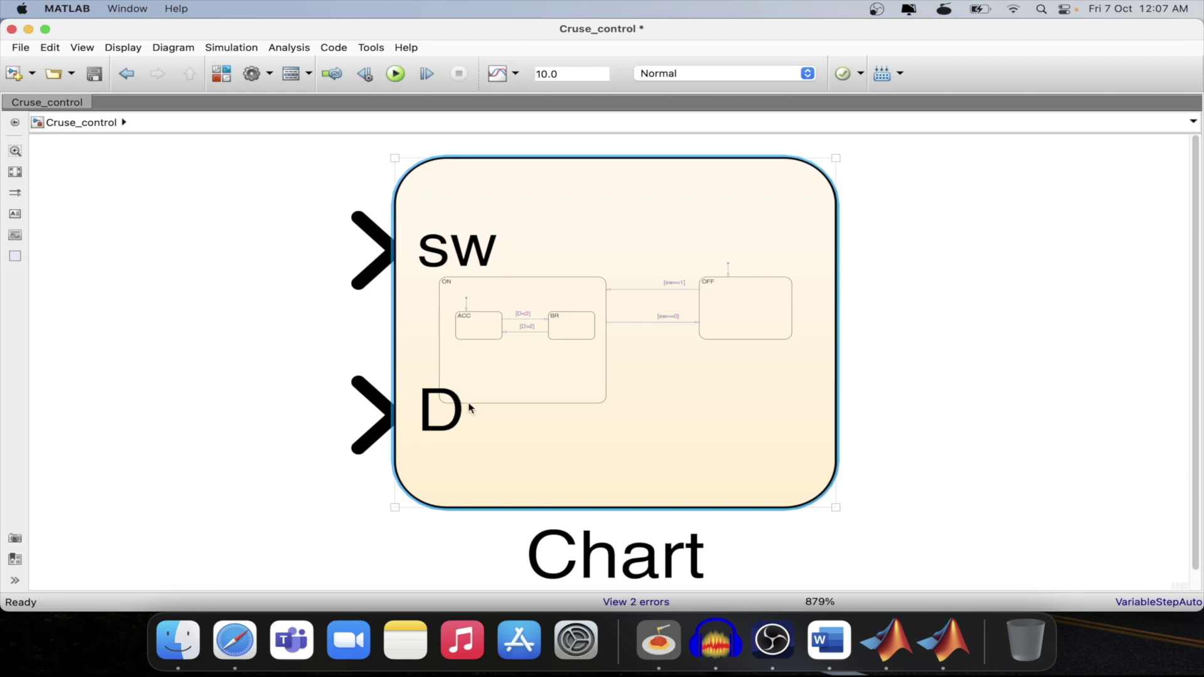
{"action": "key", "text": "super+z"}
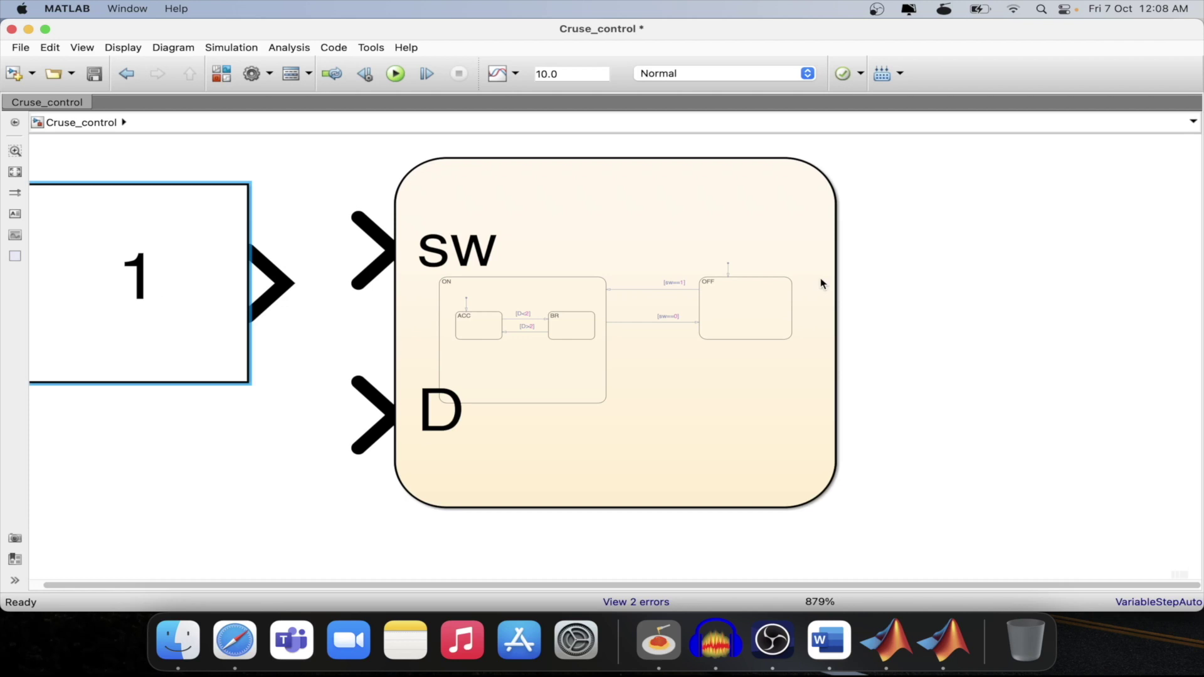
{"action": "scroll", "coordinate": [909, 305], "scroll_direction": "down", "scroll_amount": 5}
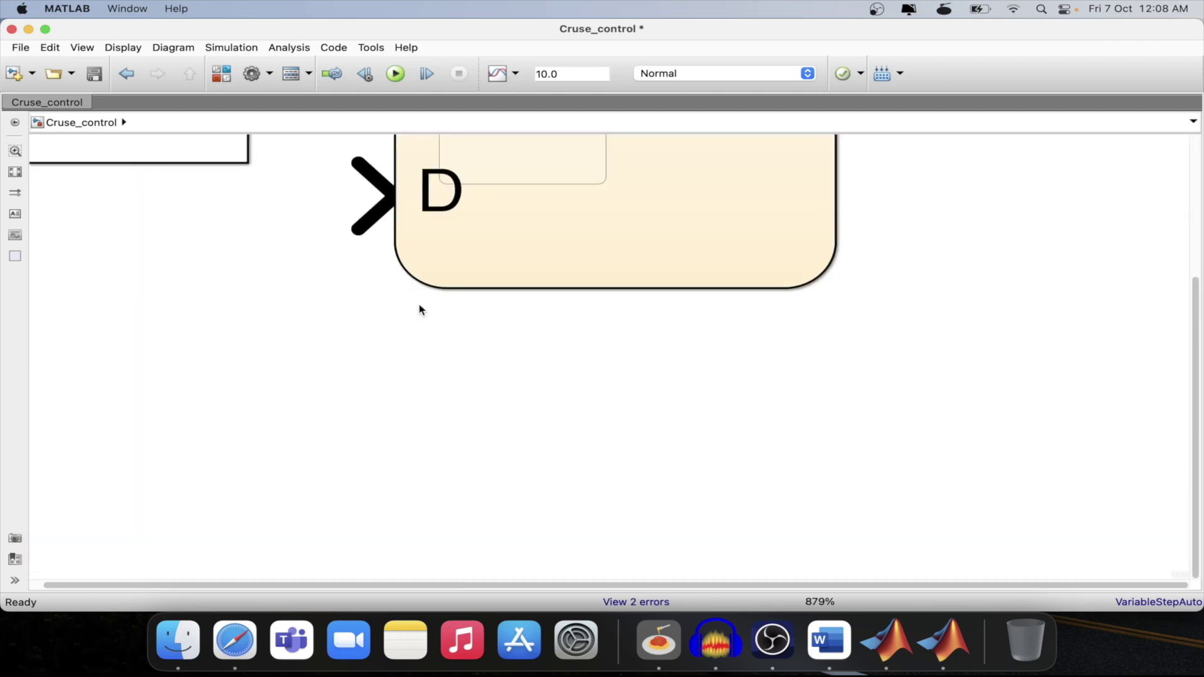
{"action": "key", "text": "space"}
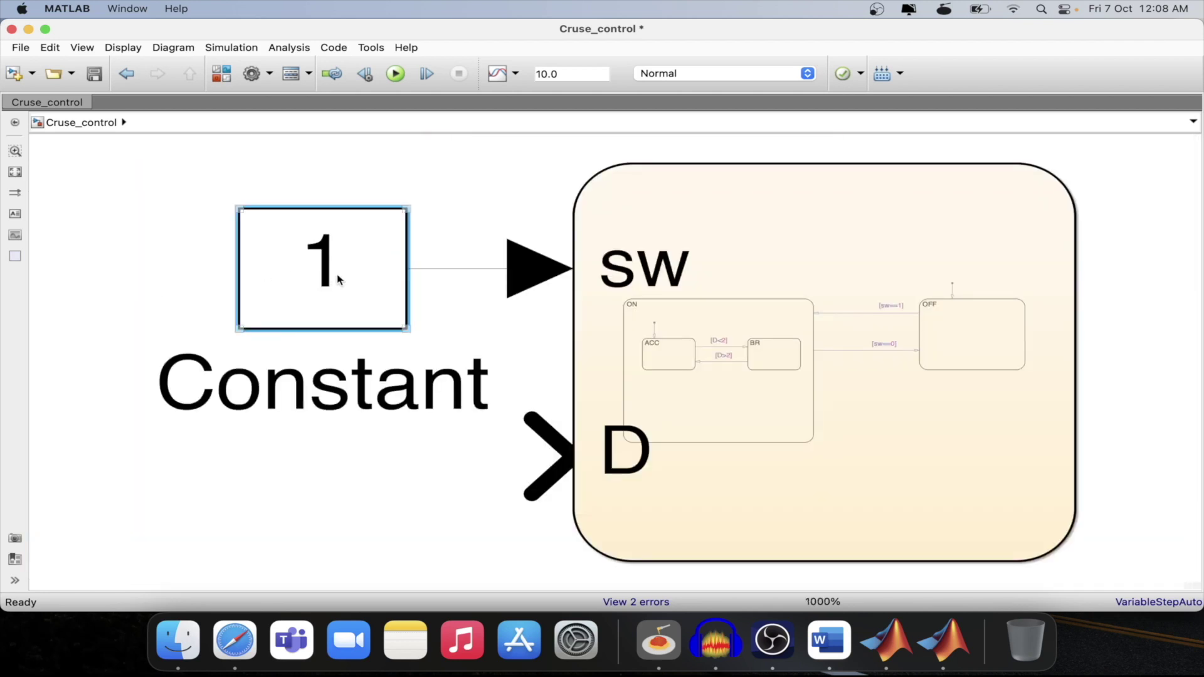
{"action": "left_click", "coordinate": [597, 280]}
{"action": "left_click", "coordinate": [332, 259]}
Step: Copy the Constant block and wire the copy to the Chart's D input
{"action": "left_click_drag", "start_coordinate": [344, 296], "coordinate": [352, 342]}
{"action": "key", "text": "Return"}
{"action": "left_click", "coordinate": [171, 370]}
{"action": "left_click", "coordinate": [355, 434]}
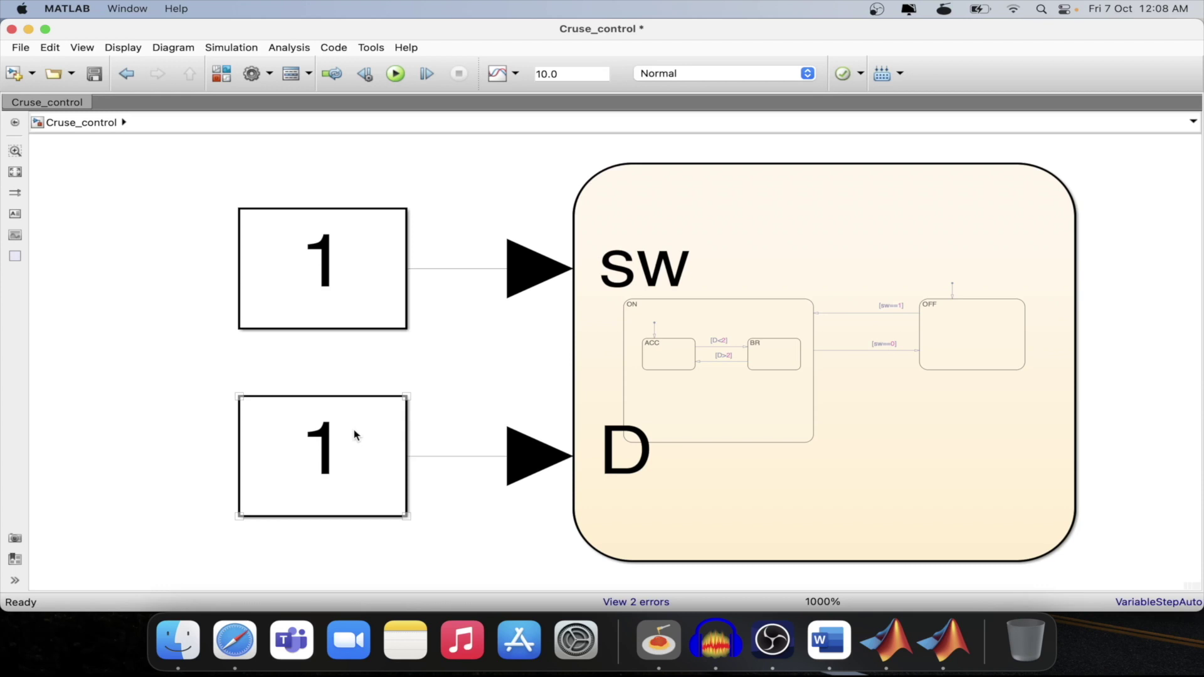
{"action": "left_click", "coordinate": [743, 439]}
{"action": "left_click", "coordinate": [308, 225]}
{"action": "left_click", "coordinate": [540, 224]}
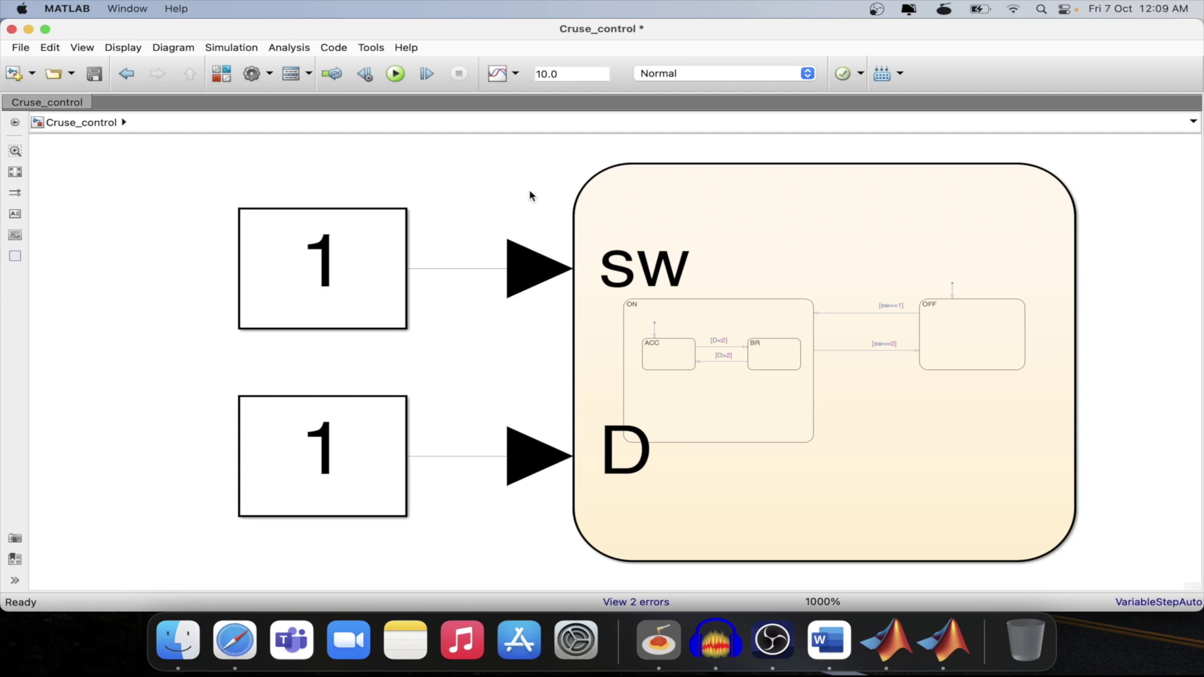